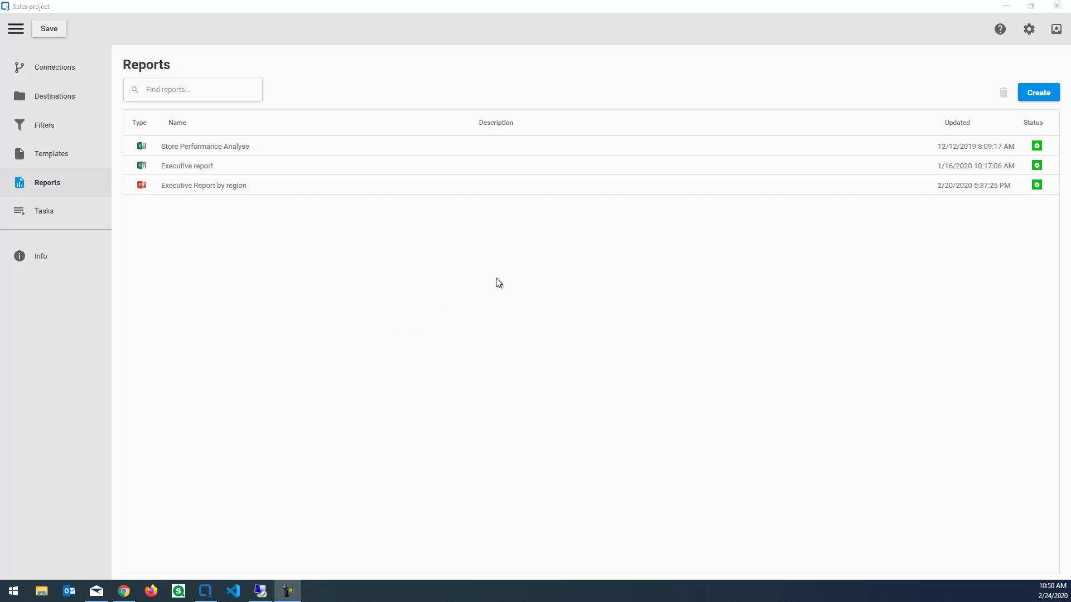
- Open My account settings and copy the server host and port from the browser's address bar
click(1022, 34)
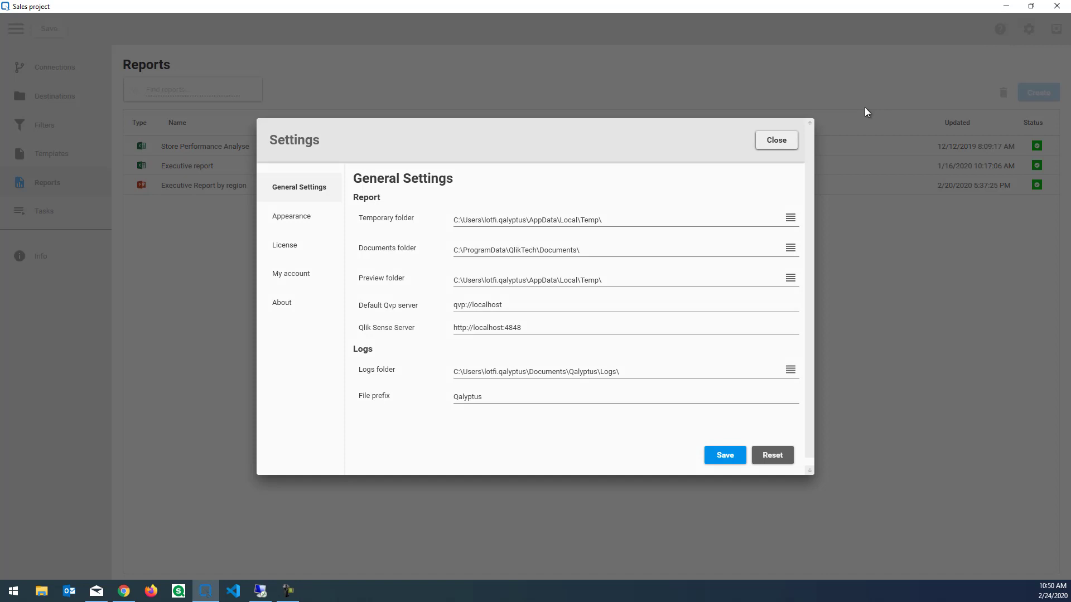
click(299, 277)
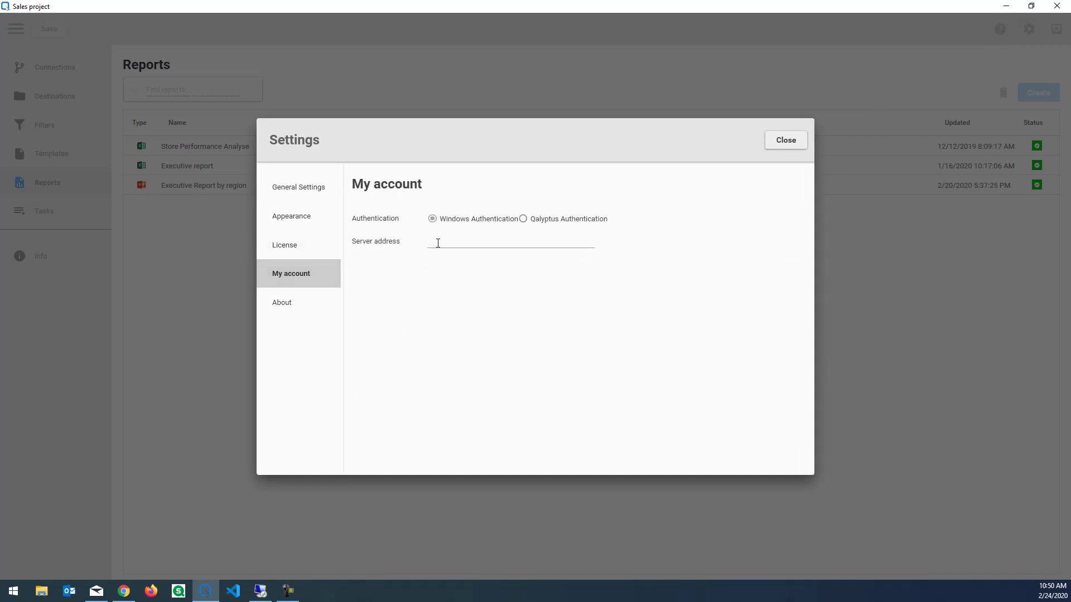
click(124, 591)
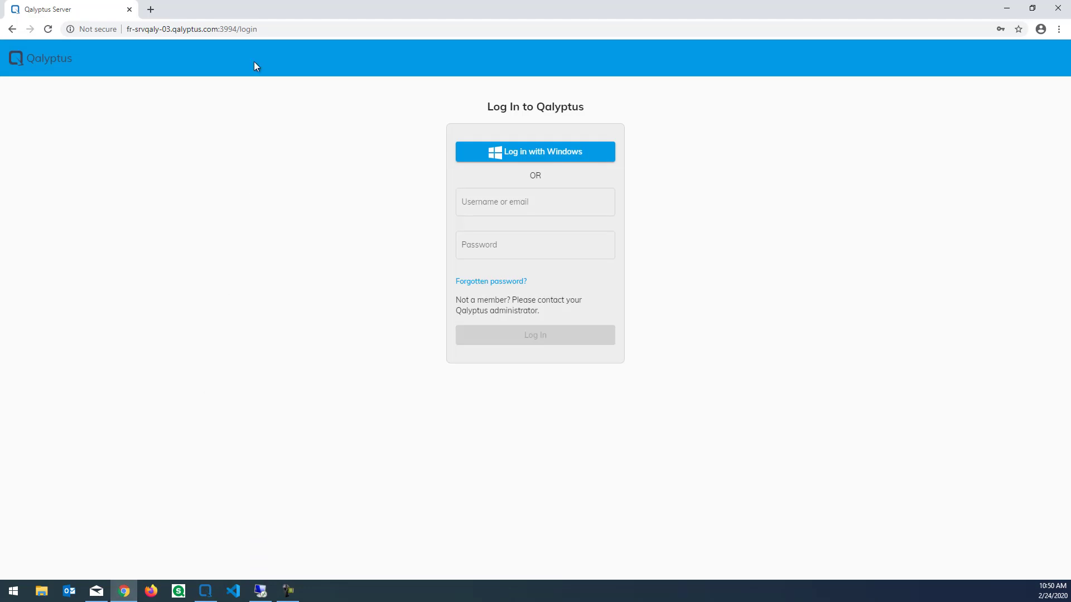
click(237, 29)
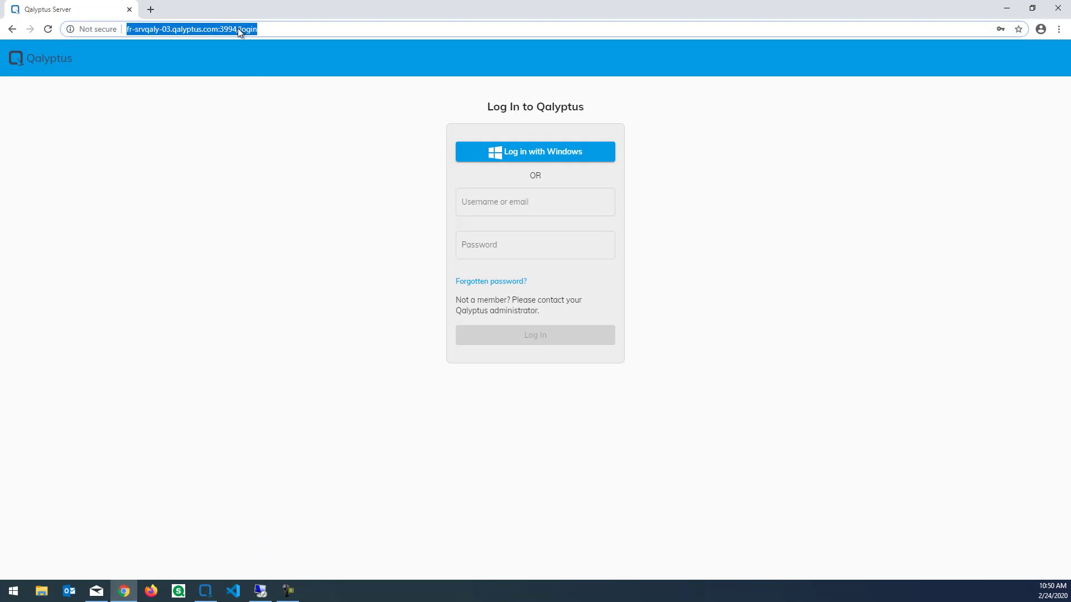
click(238, 28)
drag(238, 28, 129, 28)
right_click(129, 28)
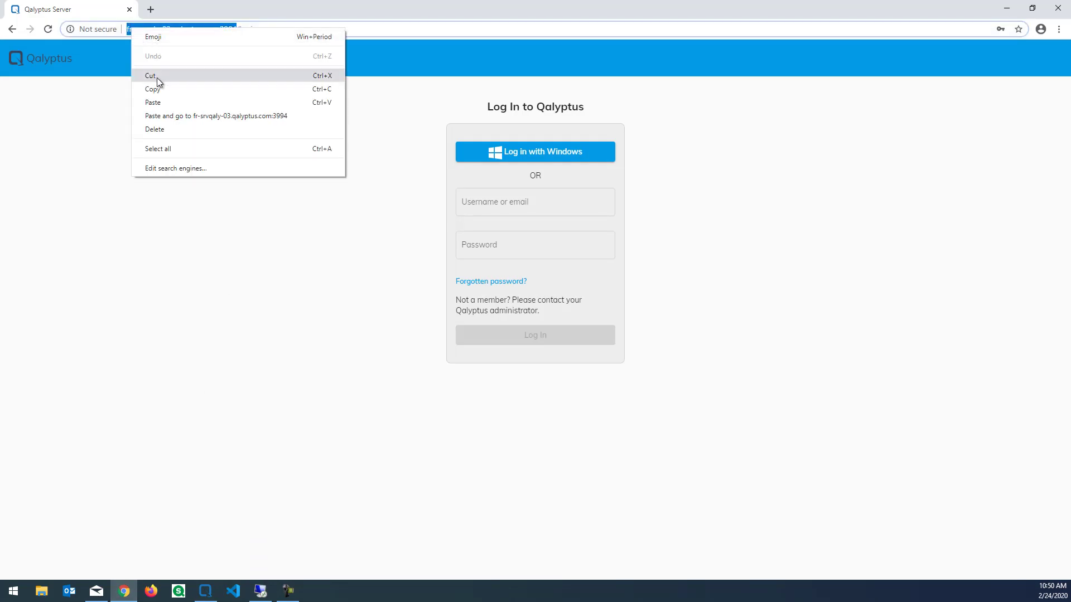
click(153, 90)
click(214, 594)
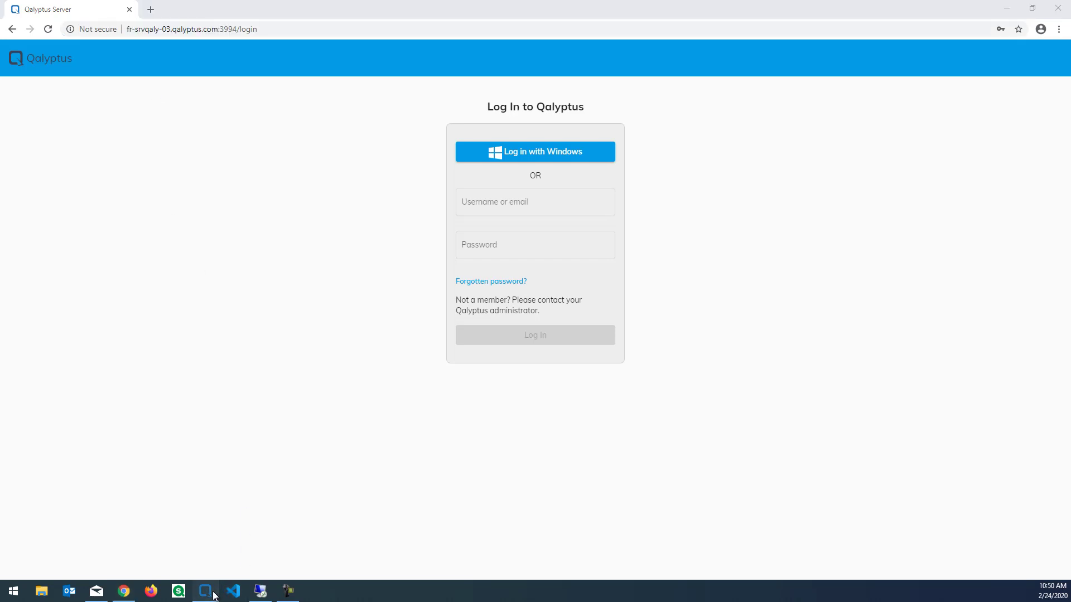
click(446, 241)
right_click(449, 243)
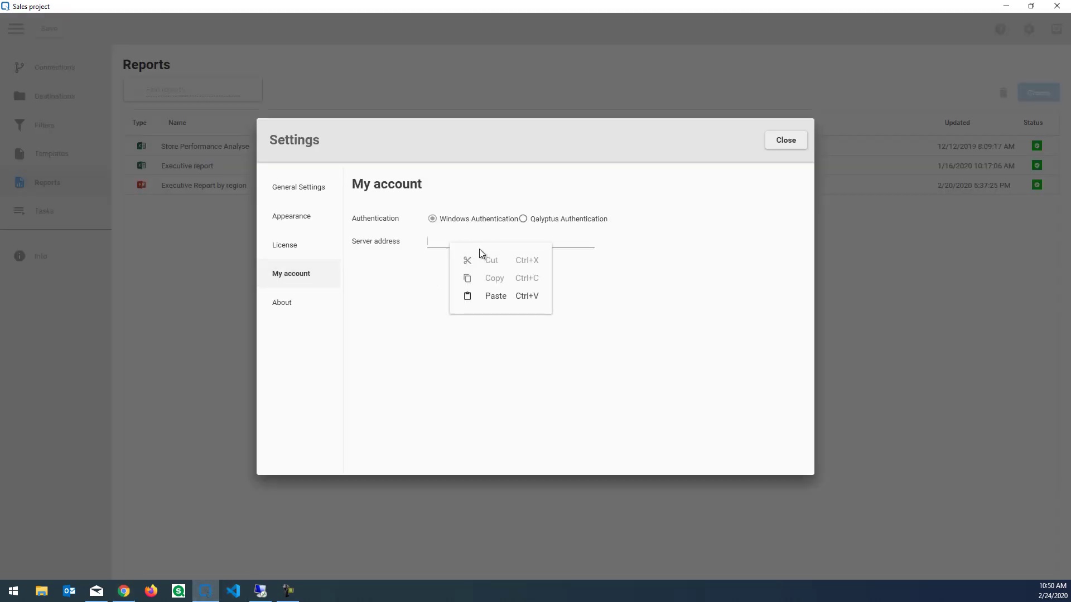
click(485, 297)
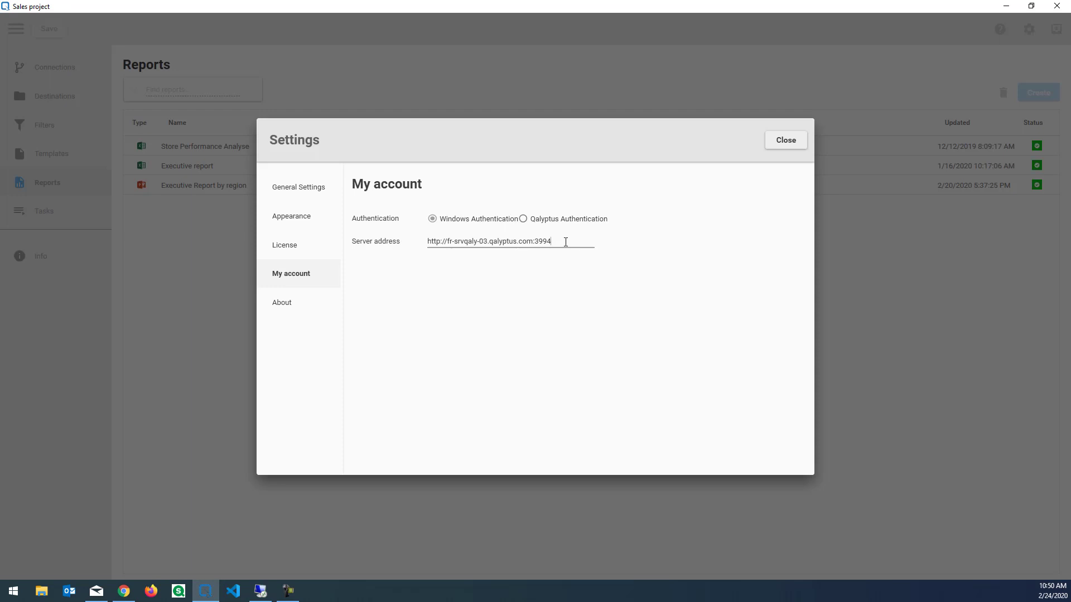
click(559, 219)
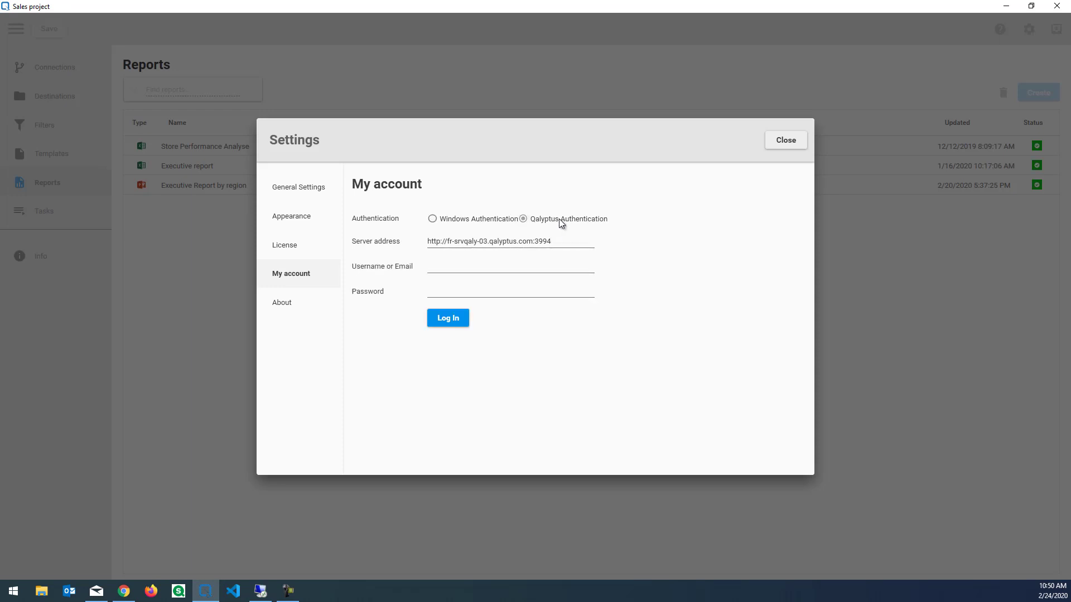
click(458, 219)
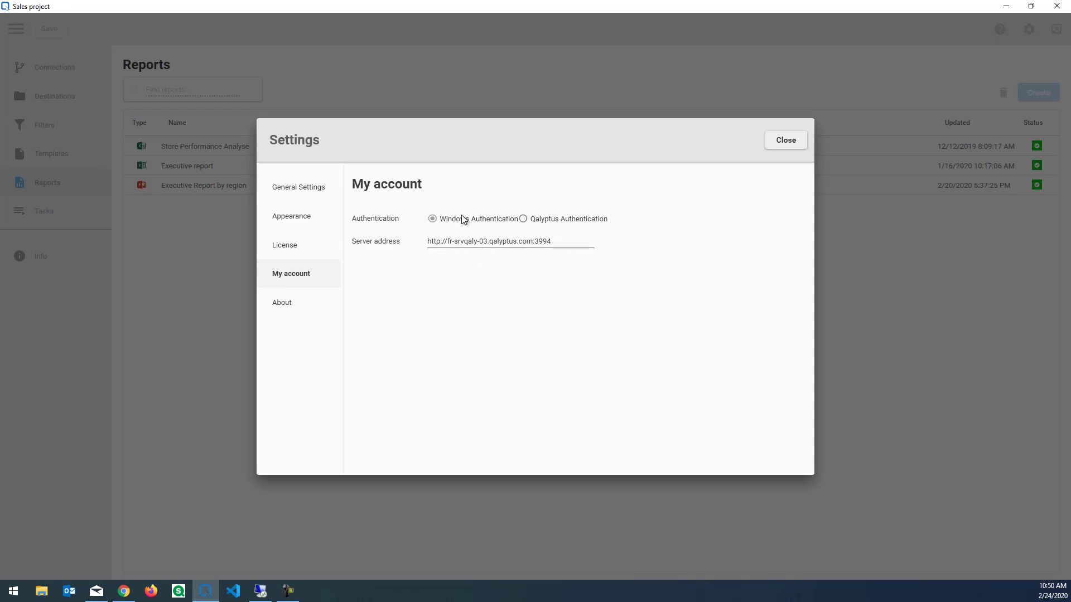
click(769, 140)
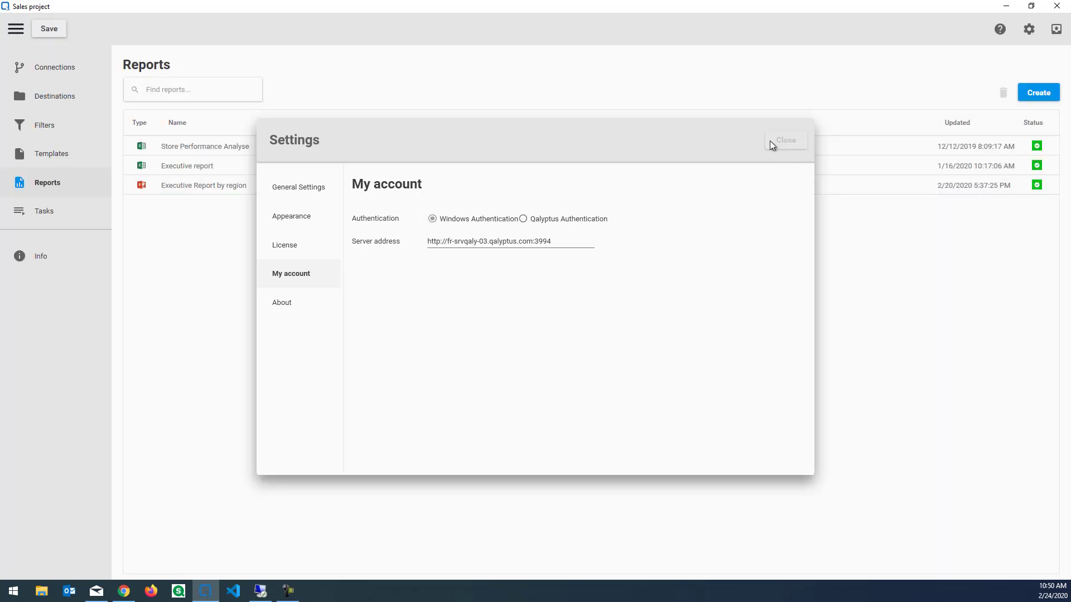
- Publish the Sales project to the server with Upload template files kept checked
click(1056, 32)
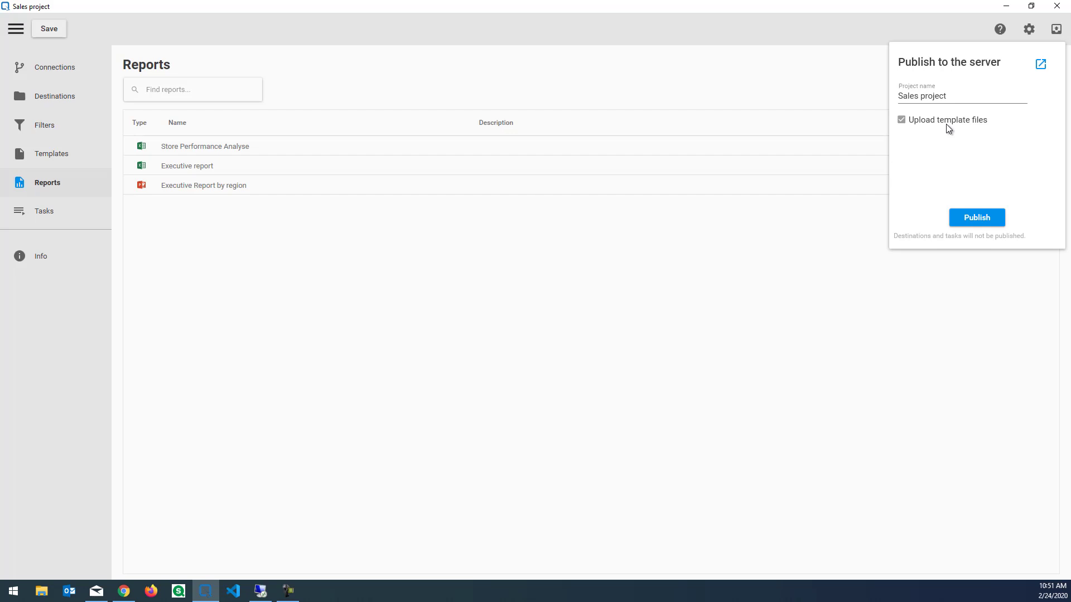
click(967, 221)
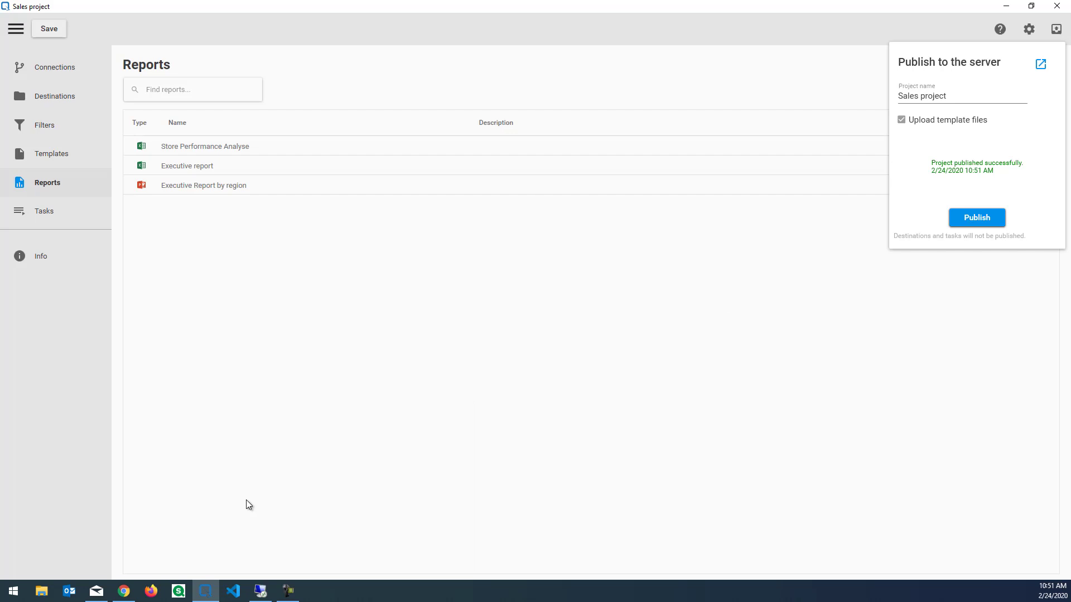
- Log in to Qalyptus Server with Windows credentials, entering the username and password
click(125, 590)
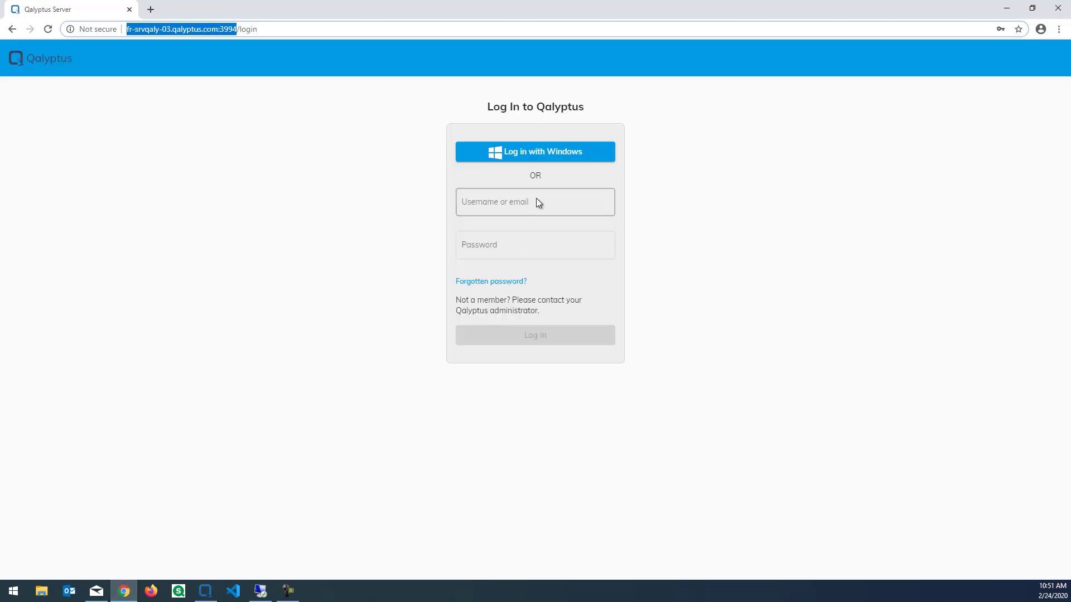
click(541, 162)
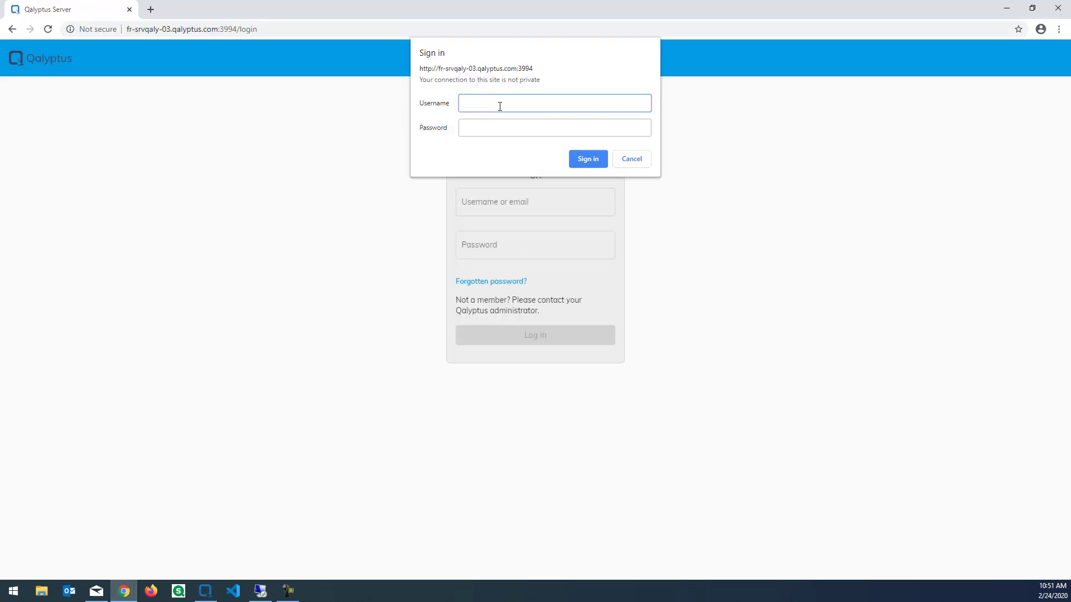
text(ssh)
key(Tab)
text(****)
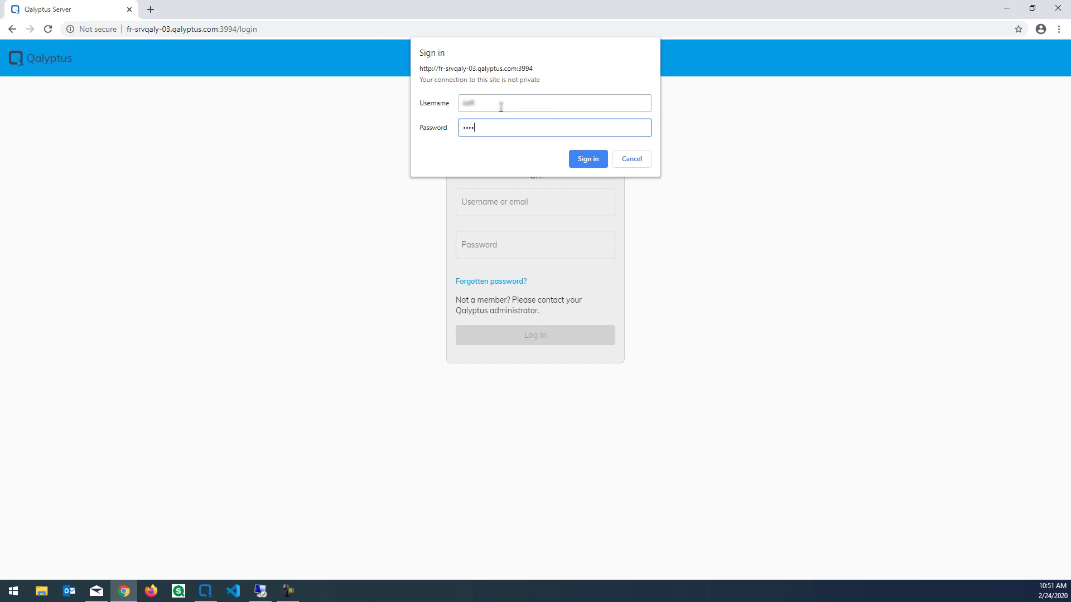
text(*****)
click(584, 159)
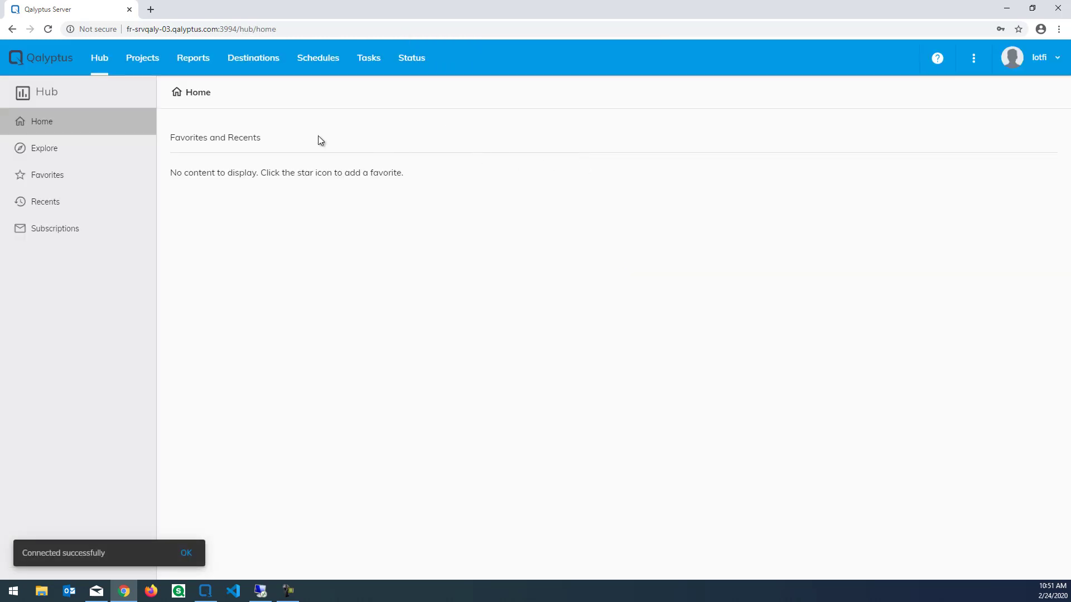
- Review the Sales project's Filters and Reports, then go to the Destinations list
click(138, 66)
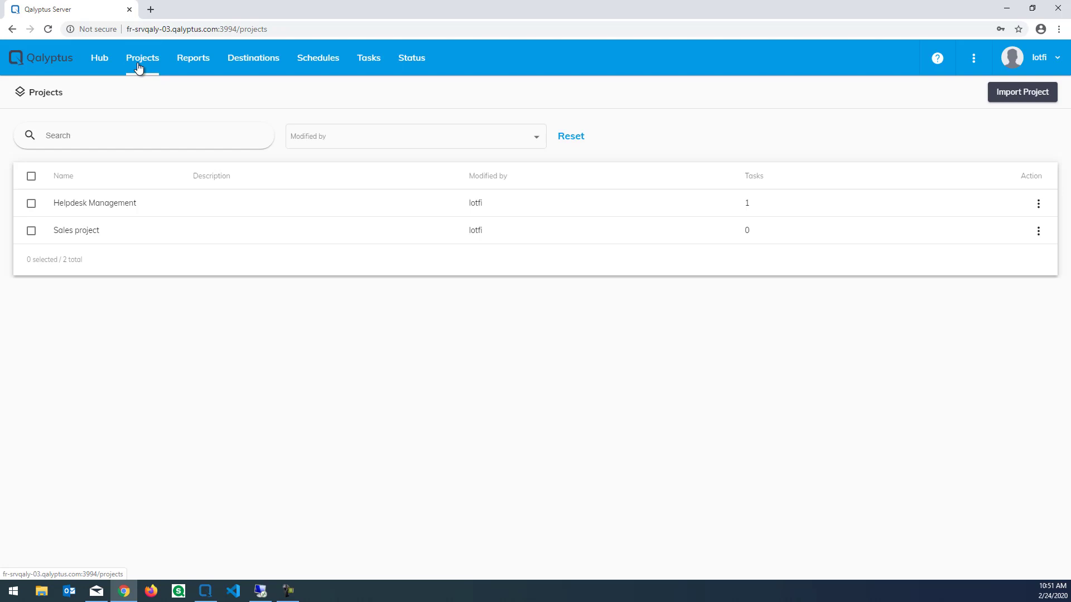
click(78, 233)
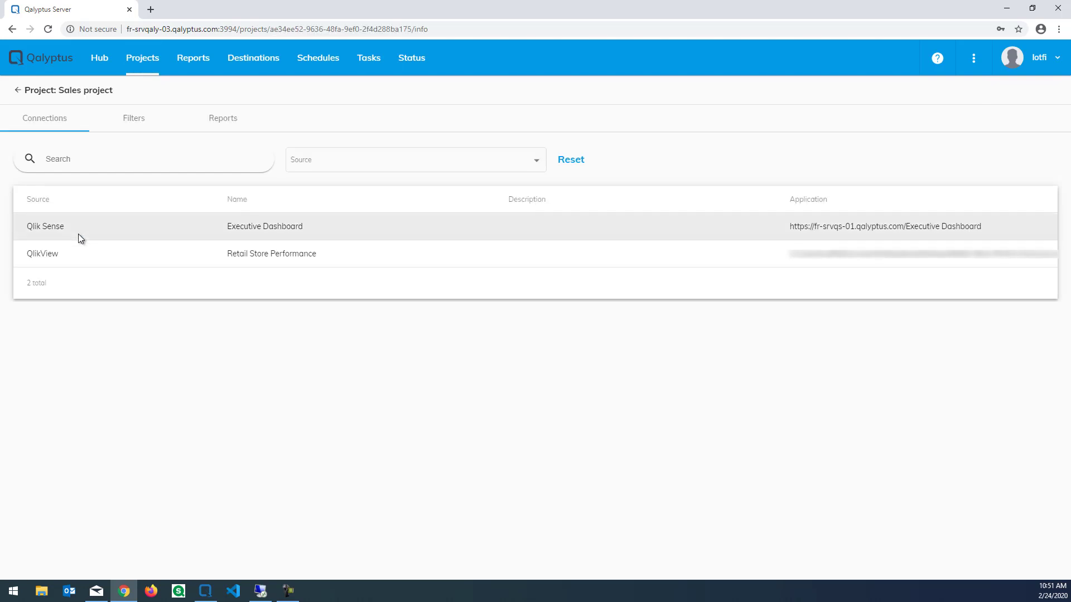
click(140, 121)
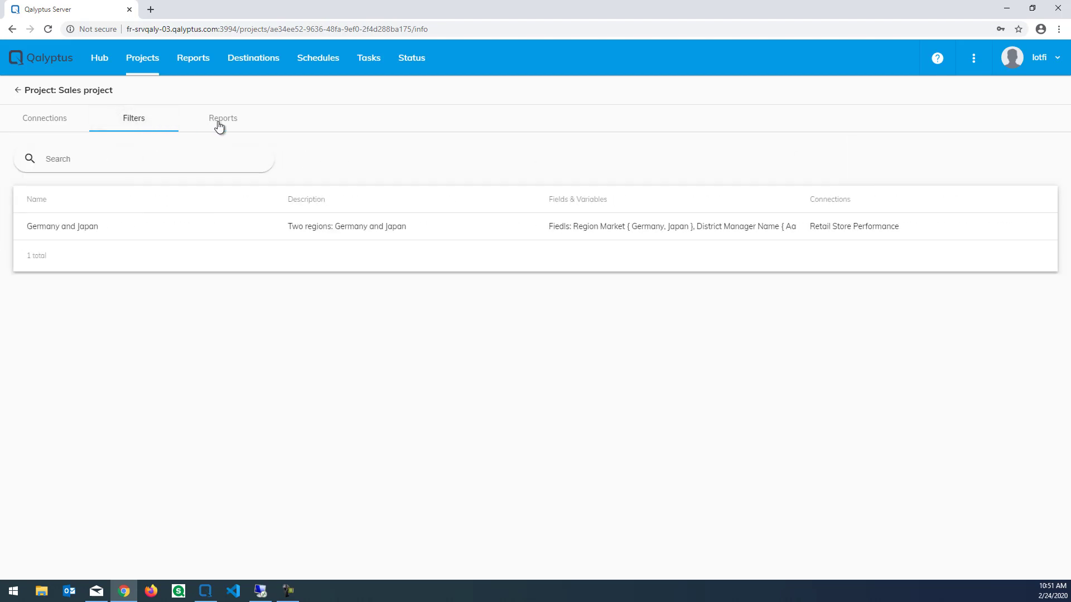
click(236, 122)
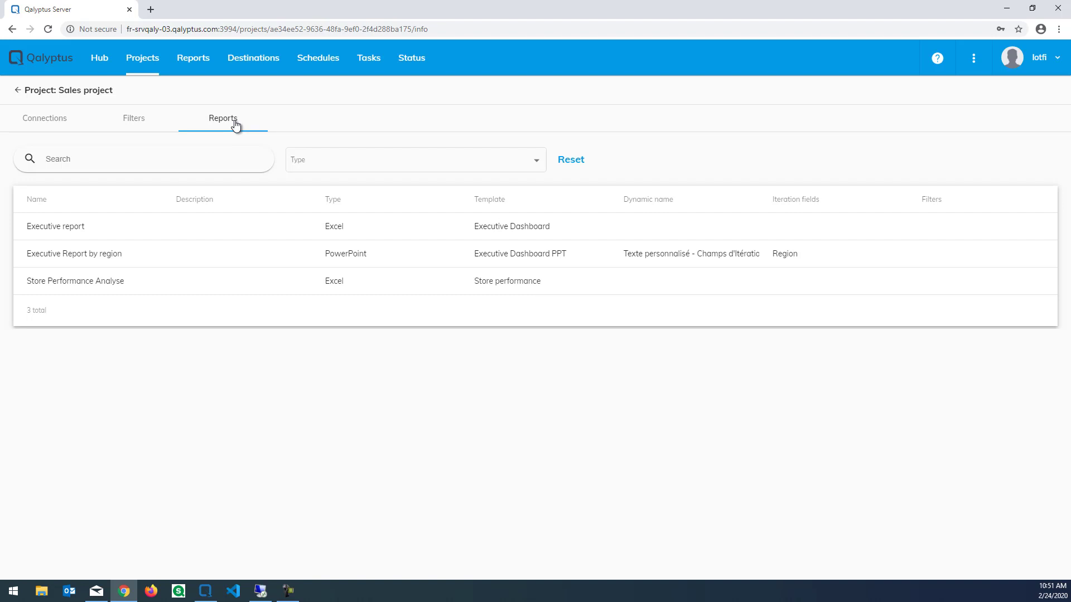
click(254, 63)
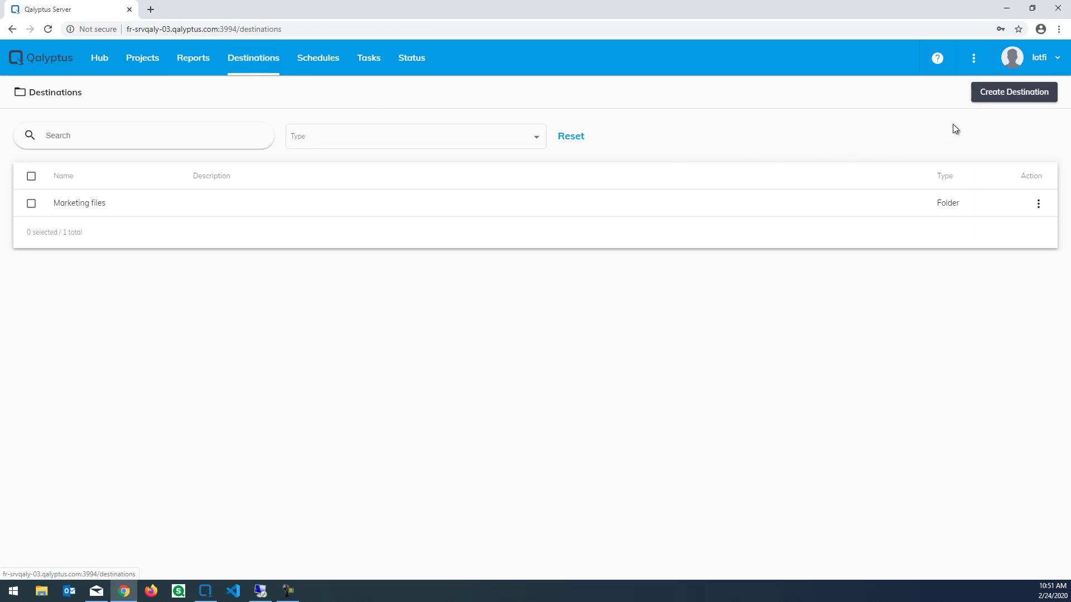
- Start a new destination named 'Sales files' with type Folder
click(996, 94)
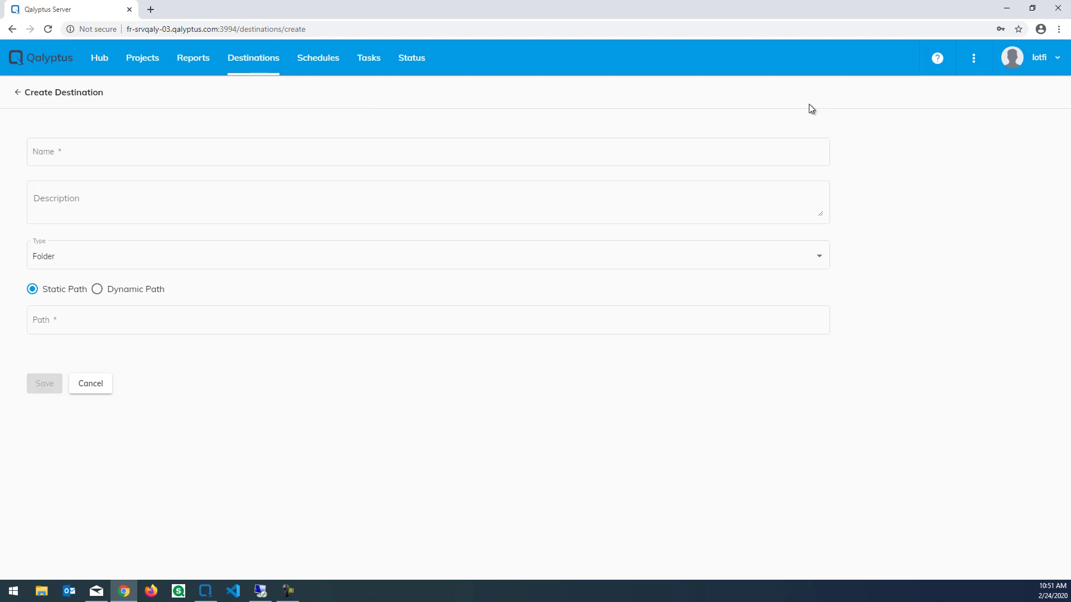
click(154, 147)
text(S)
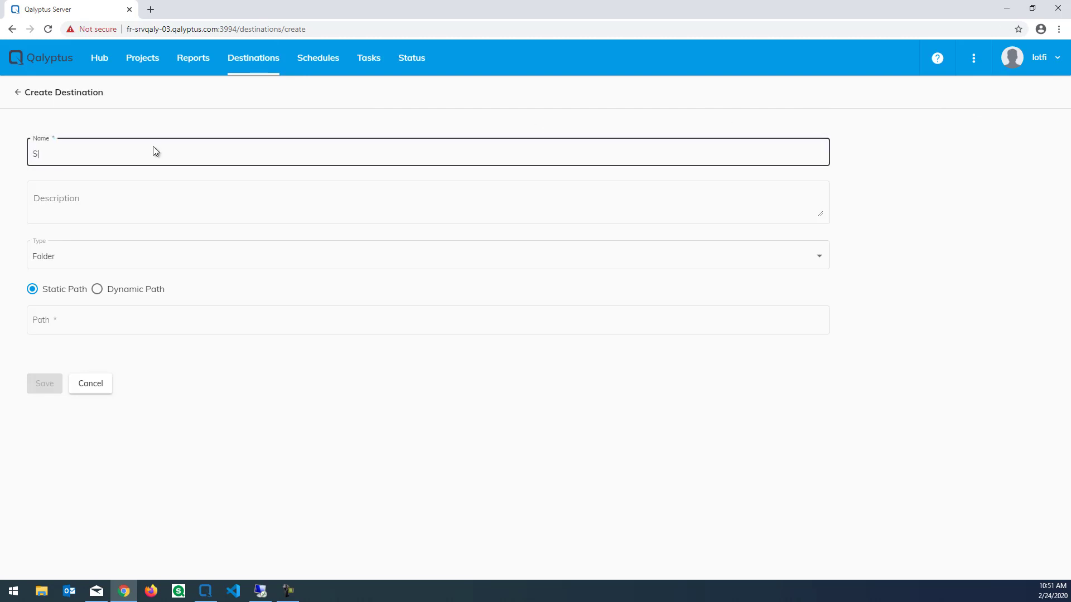
text(ales files)
click(123, 197)
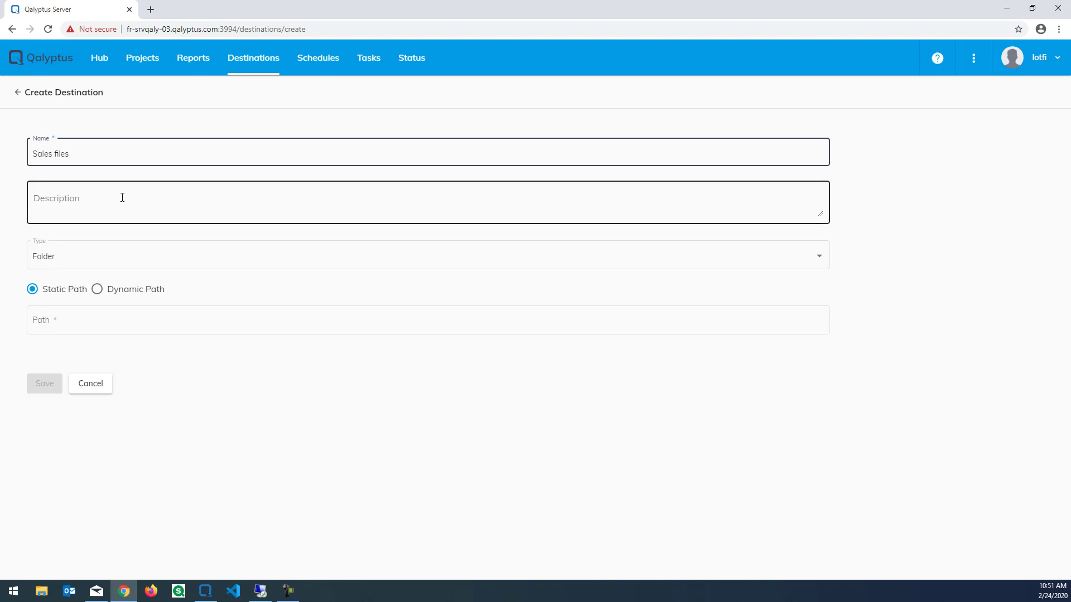
click(149, 262)
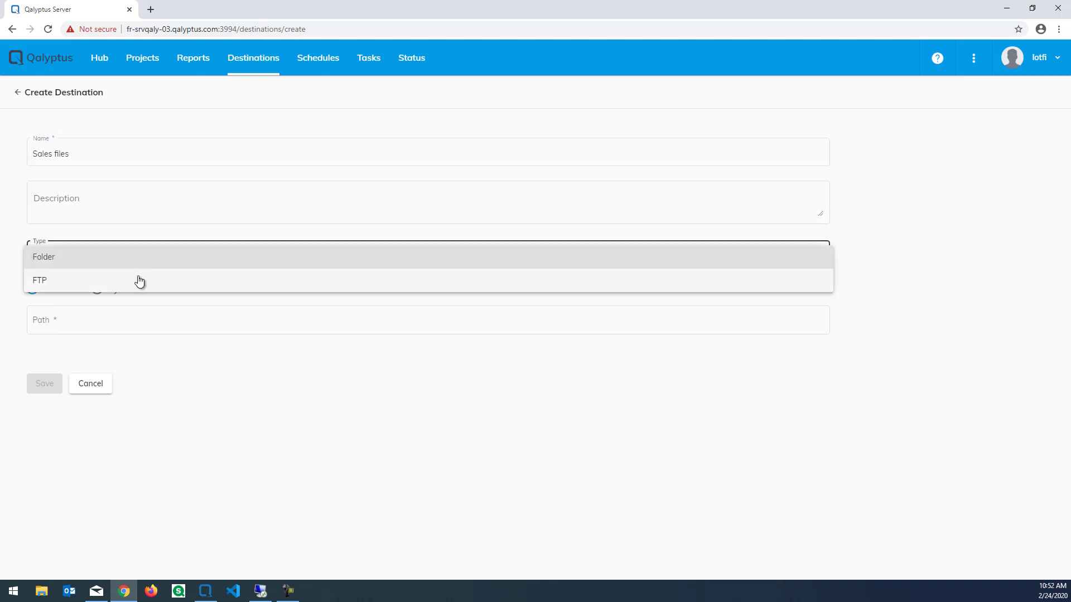
click(8, 261)
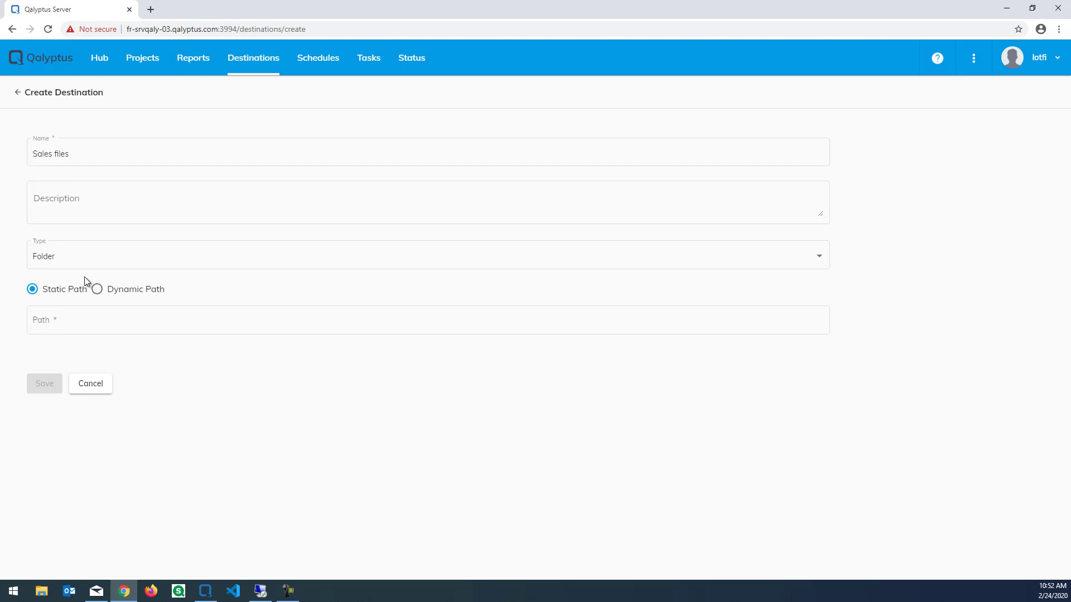
- Copy the Sales folder's full path from the server's File Explorer address bar
click(67, 317)
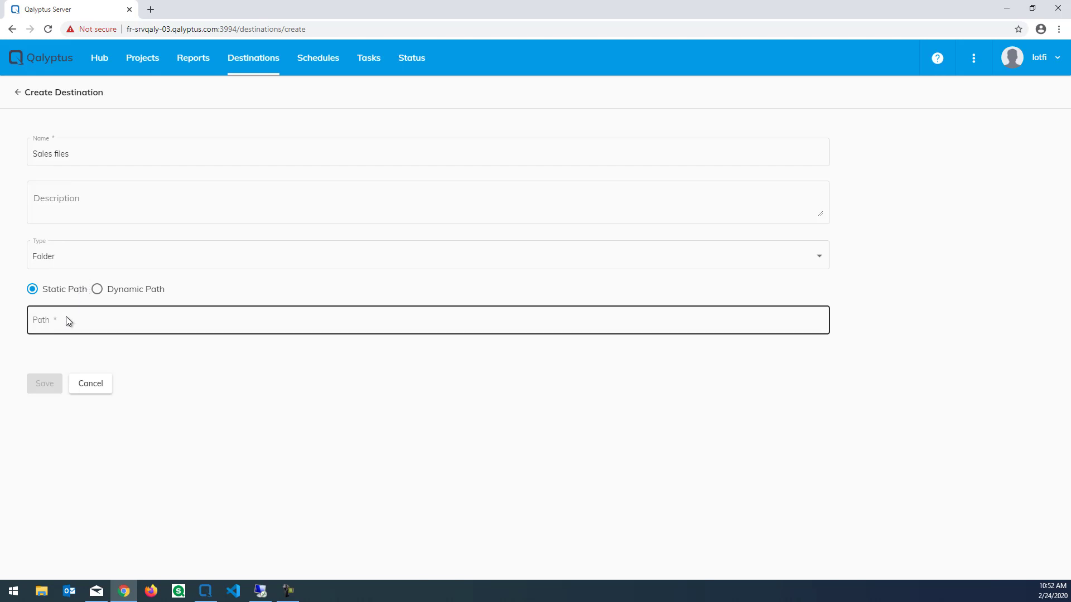
click(260, 590)
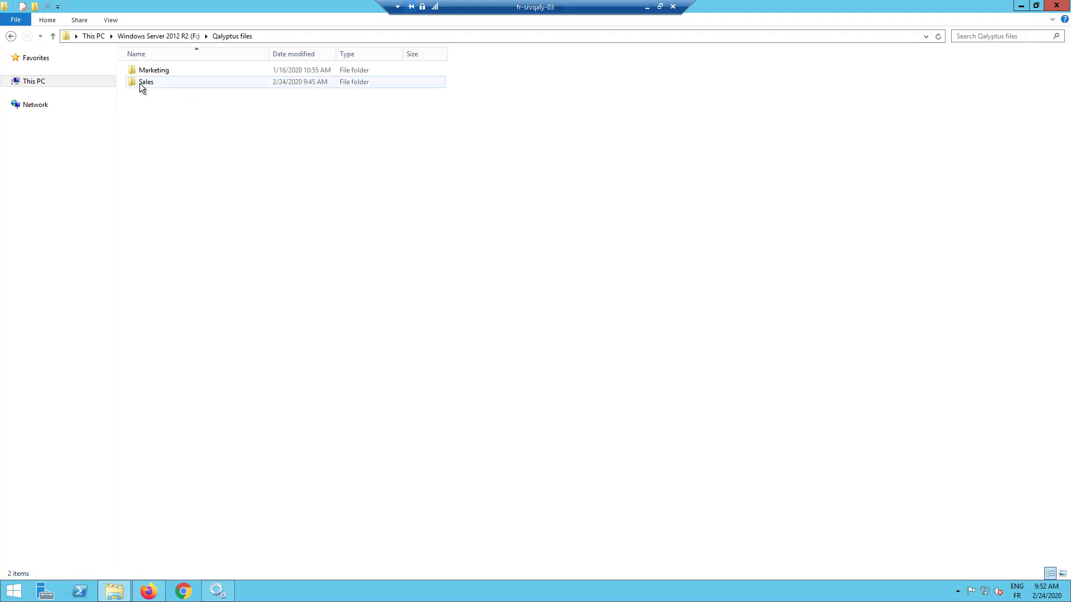
double_click(140, 82)
click(289, 36)
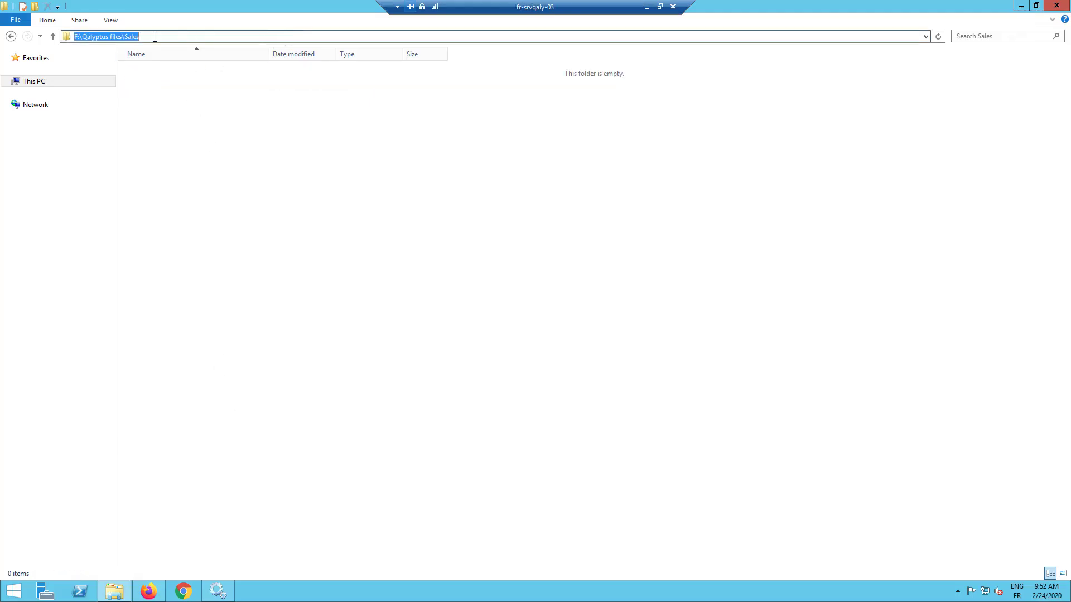
right_click(121, 37)
click(148, 71)
click(647, 7)
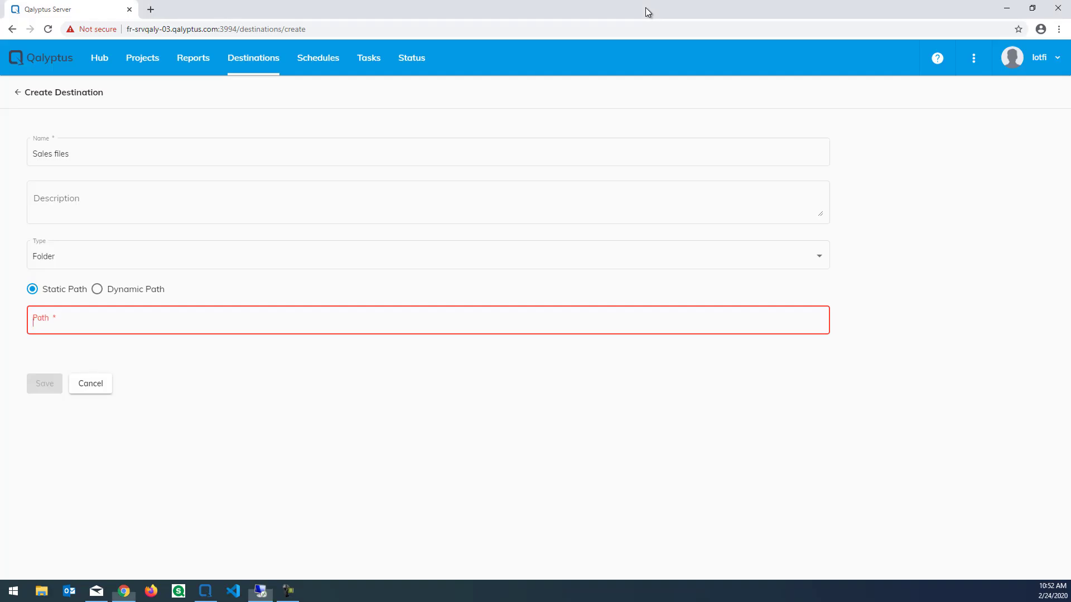
- Paste F:\Qalyptus files\Sales as a static path and save the Sales files destination
right_click(70, 323)
click(91, 410)
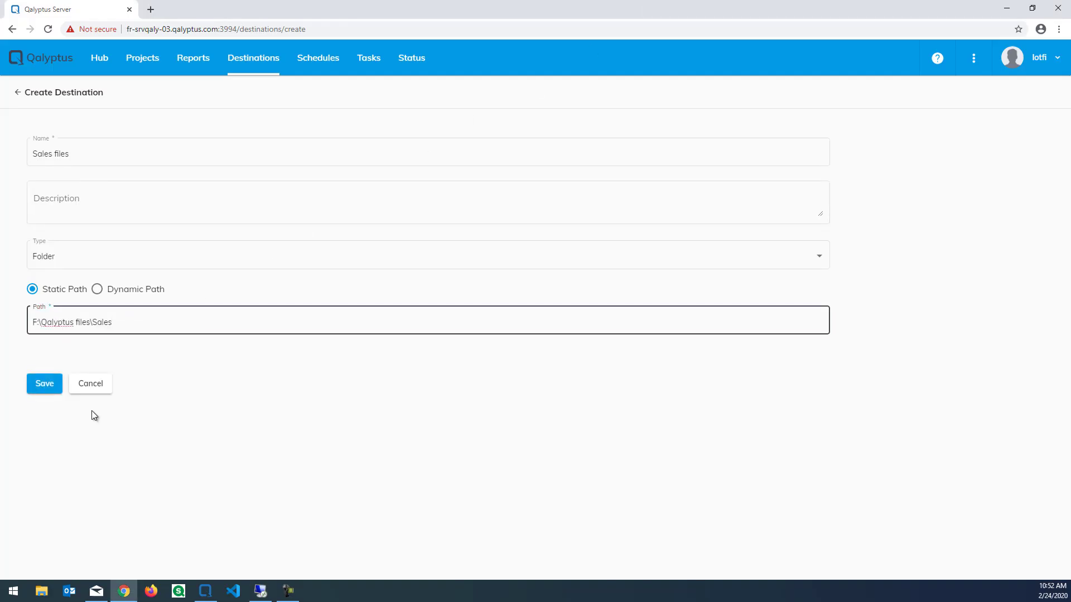
click(121, 290)
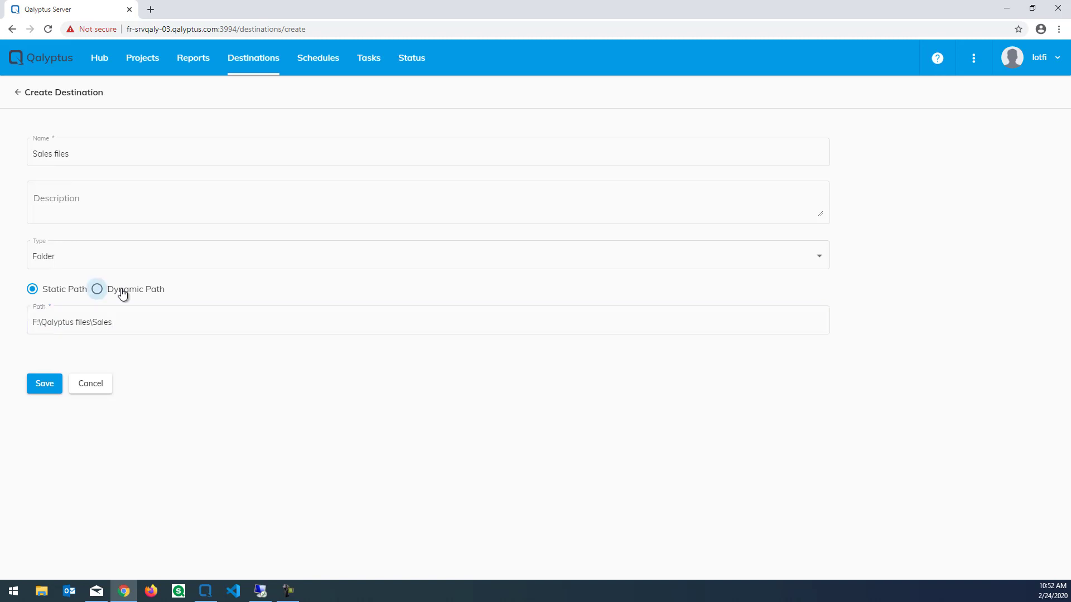
mouse_move(861, 329)
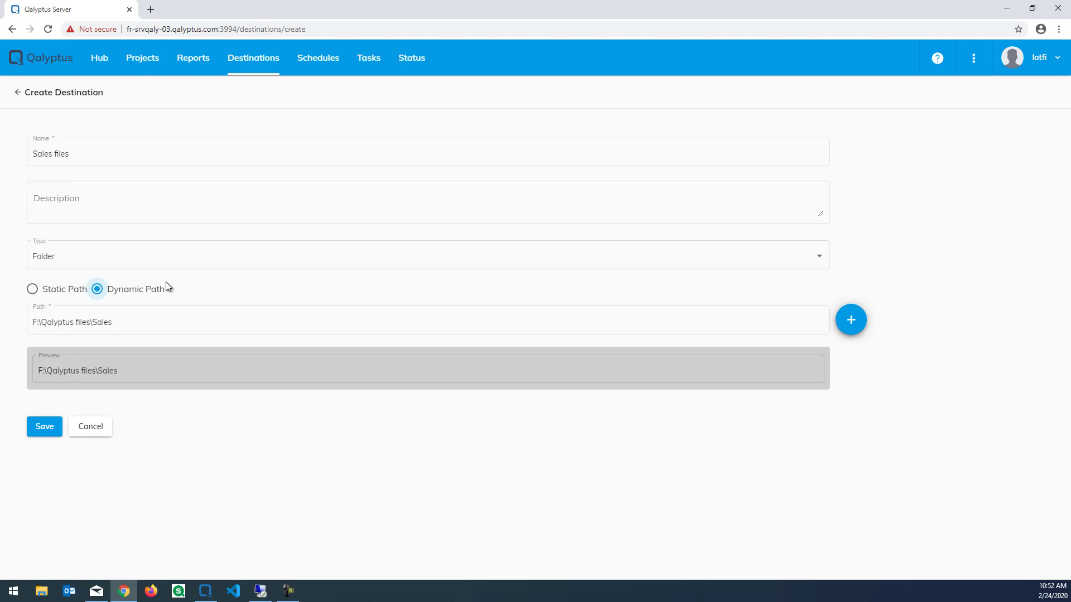
click(69, 295)
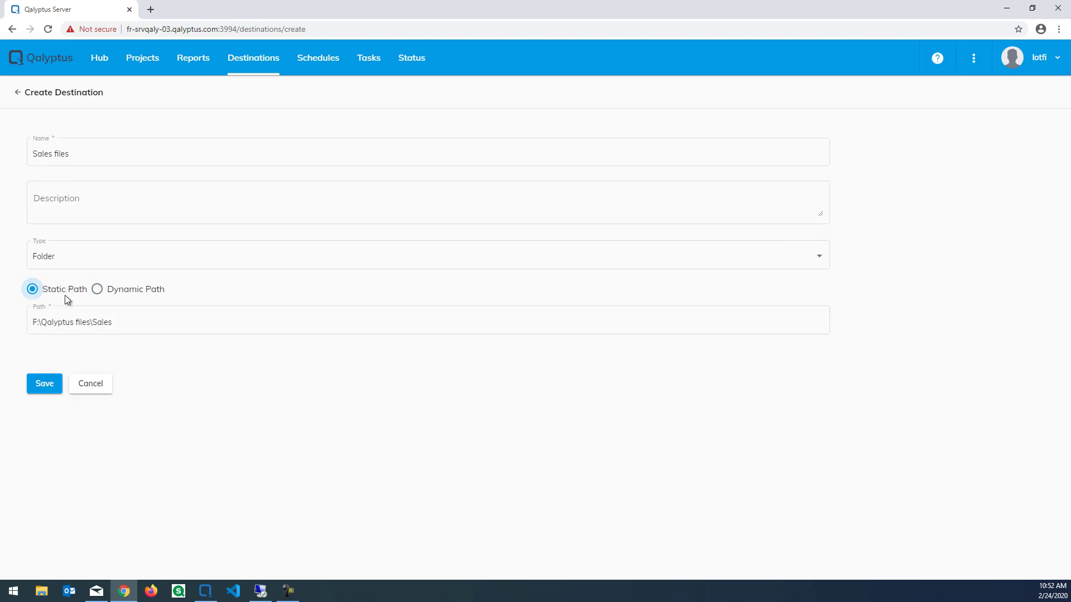
click(44, 386)
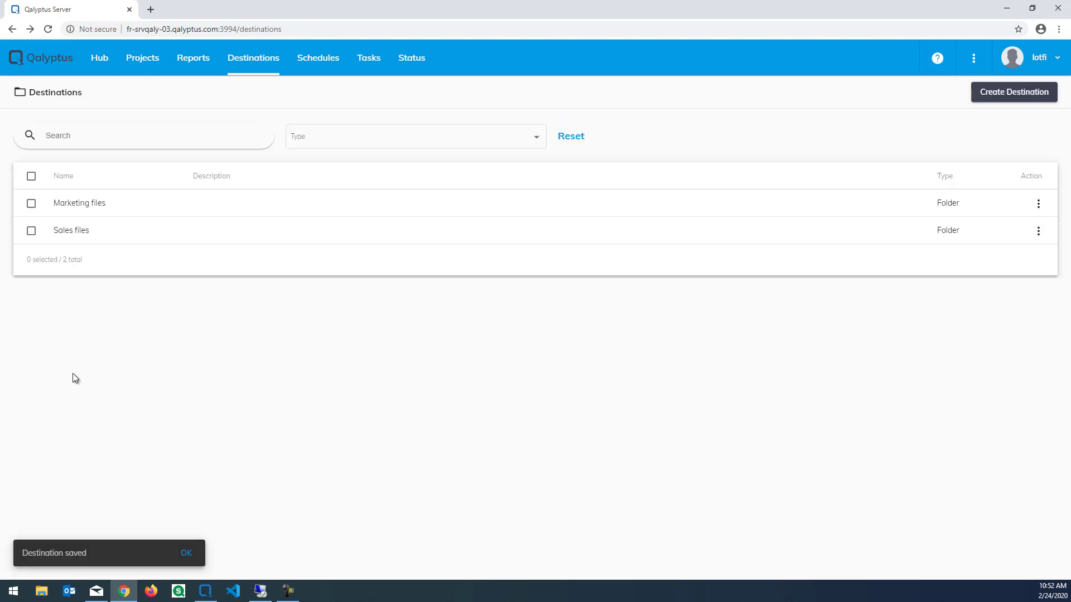
- Create a weekly schedule running Mondays at 6:00 and begin naming it 'Weekly generation'
click(311, 67)
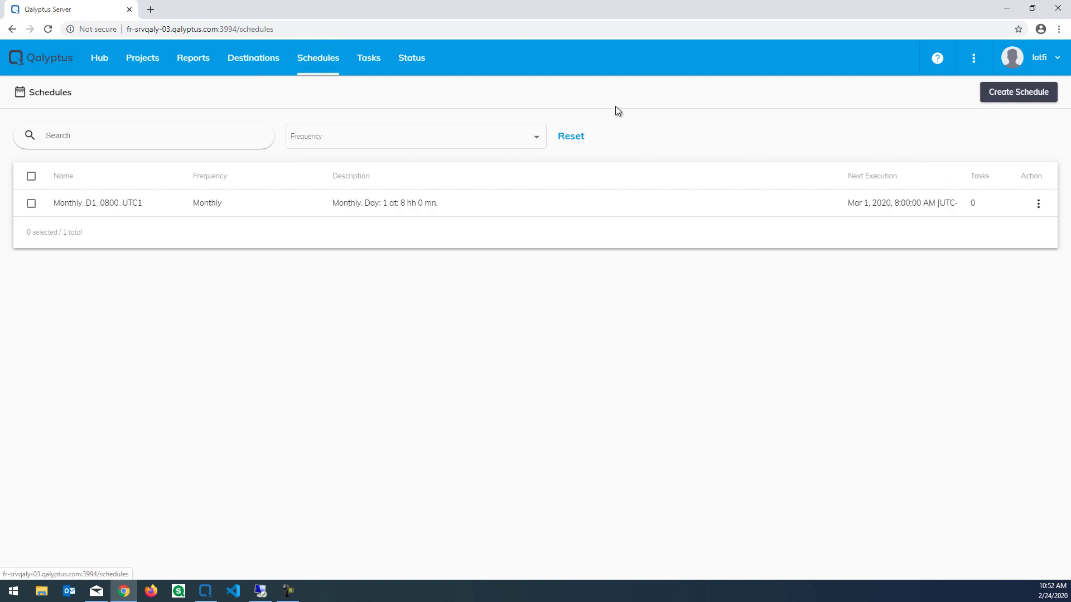
click(1008, 95)
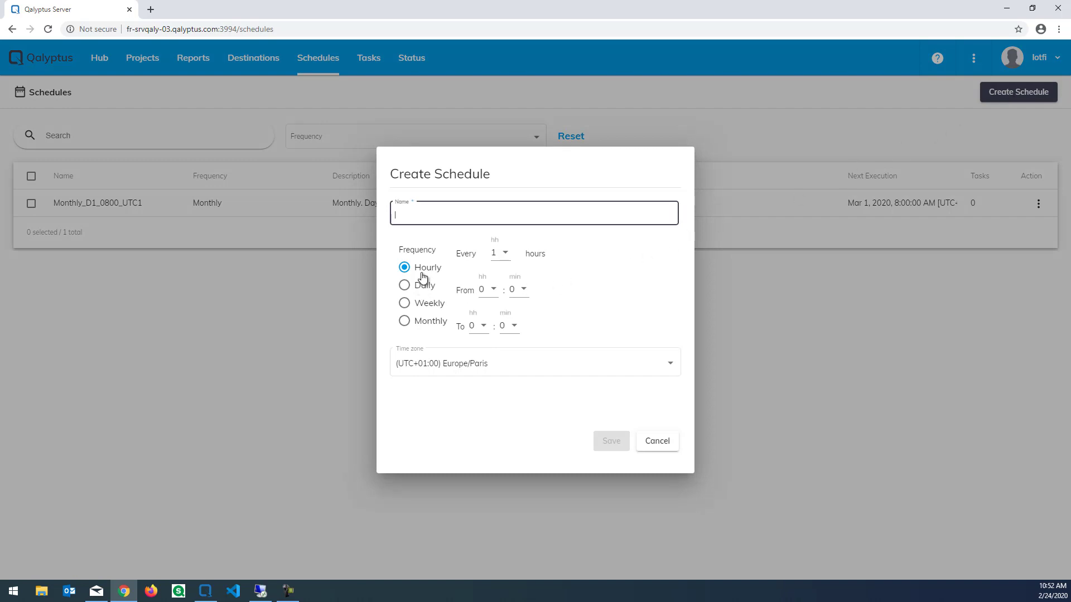
click(420, 308)
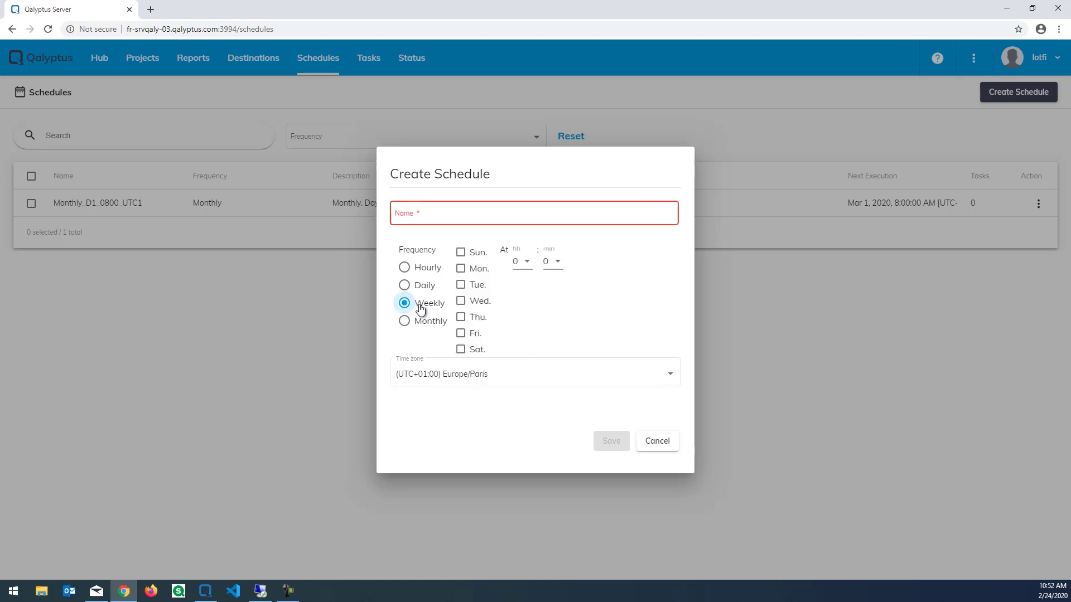
click(462, 272)
click(528, 268)
scroll(531, 339, down, 1)
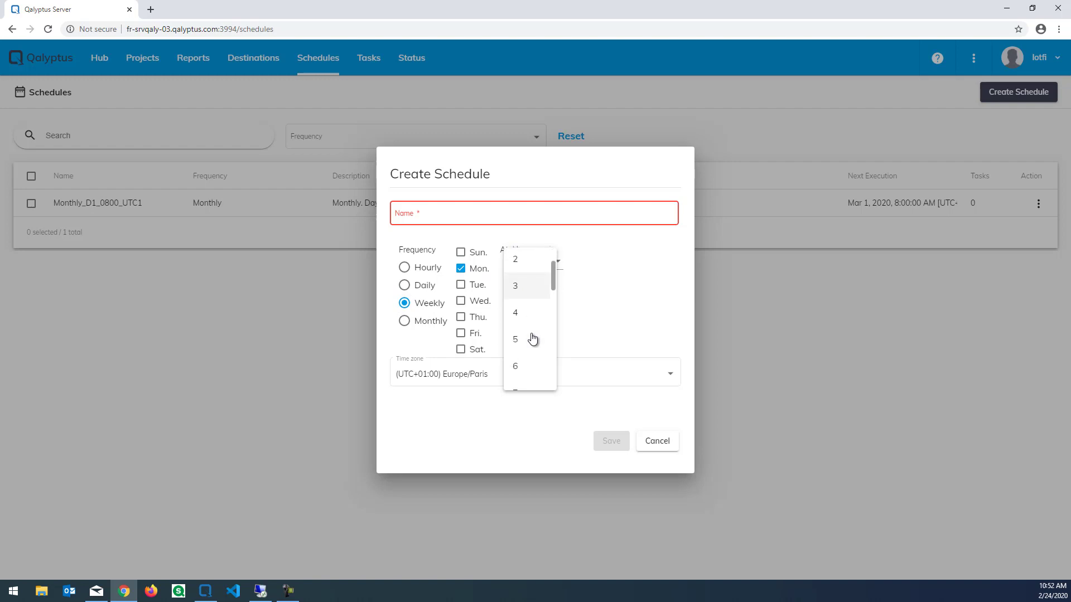
click(524, 363)
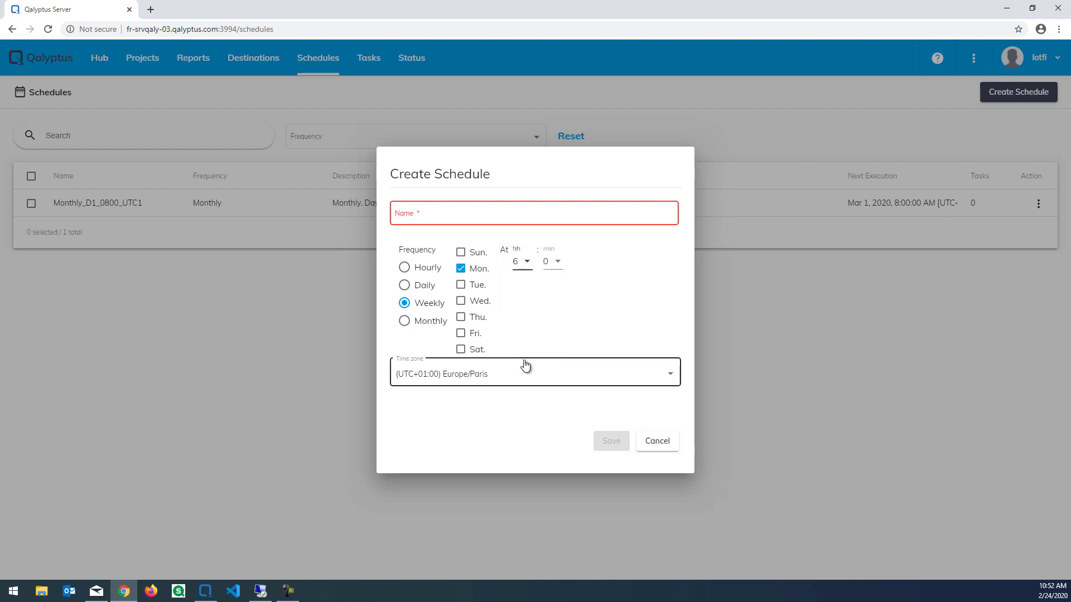
click(436, 213)
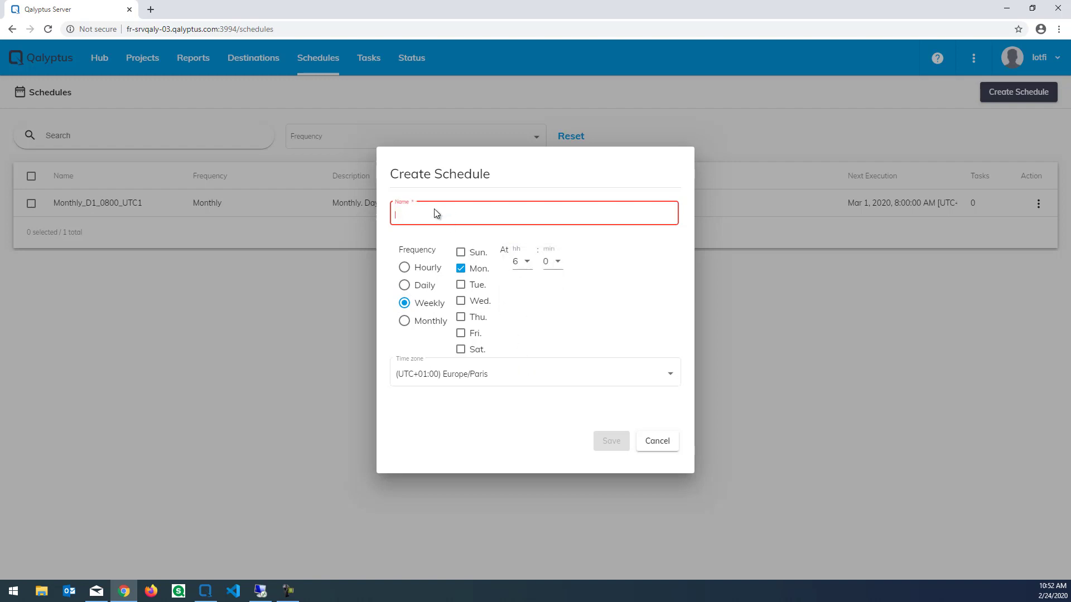
text(Weekly generation)
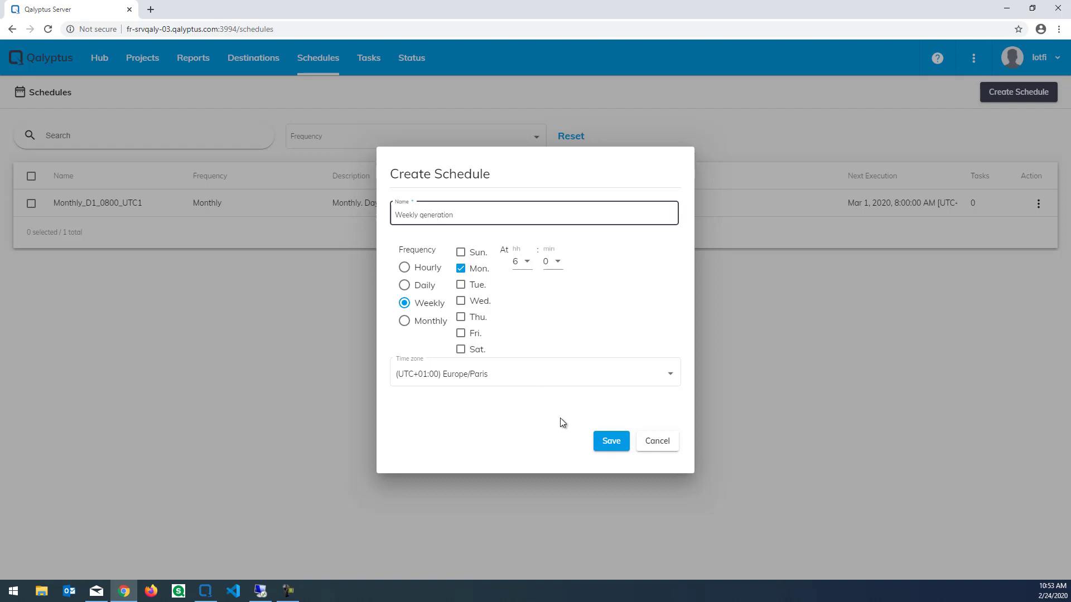
- Save the schedule, then create and save a task named 'Sales' for the Sales project
click(609, 447)
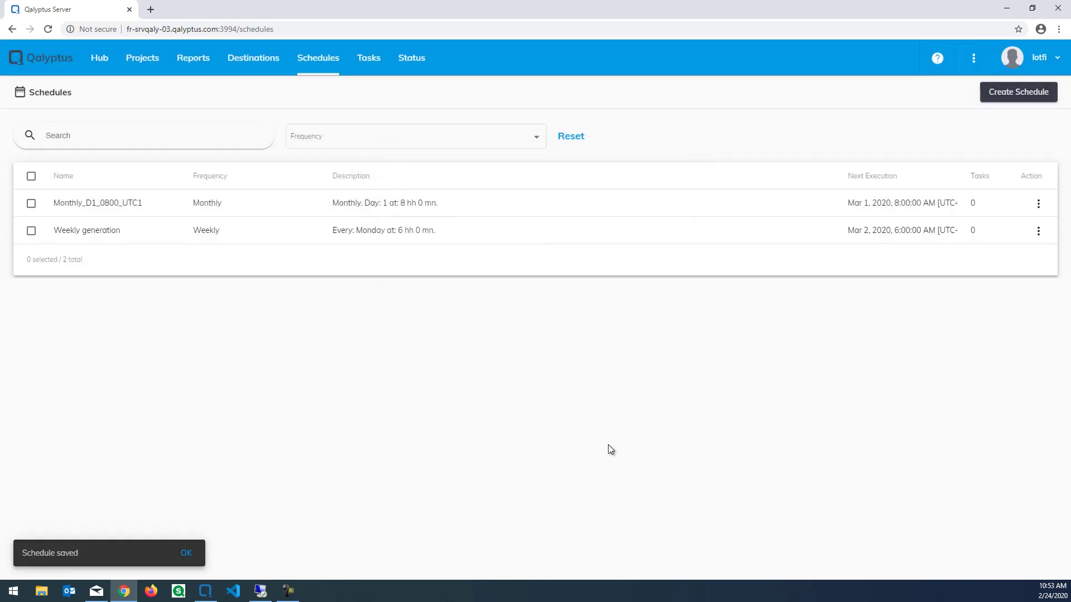
click(368, 61)
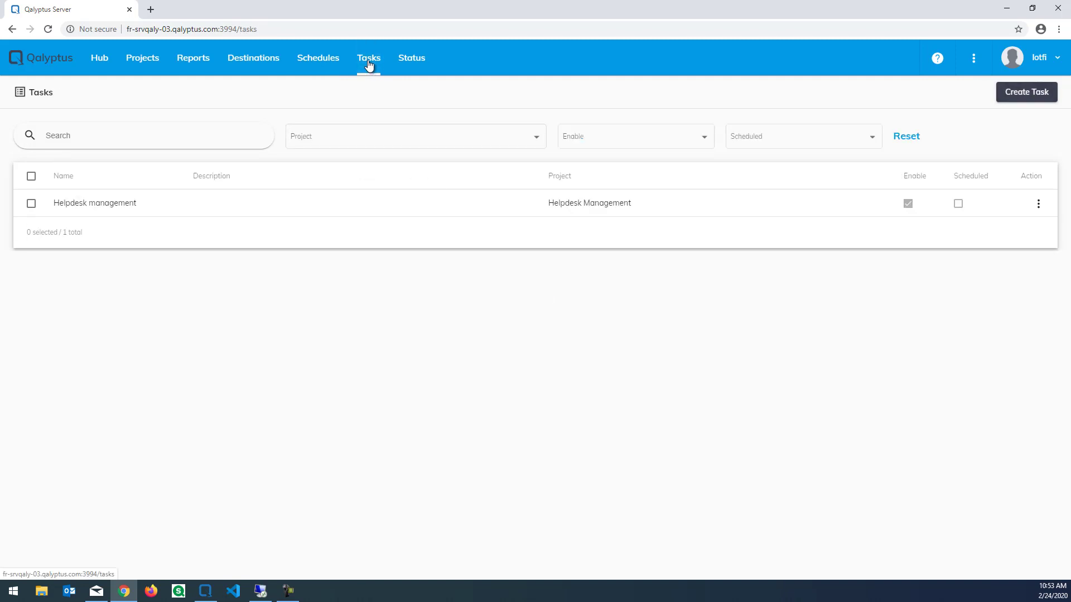
click(1012, 100)
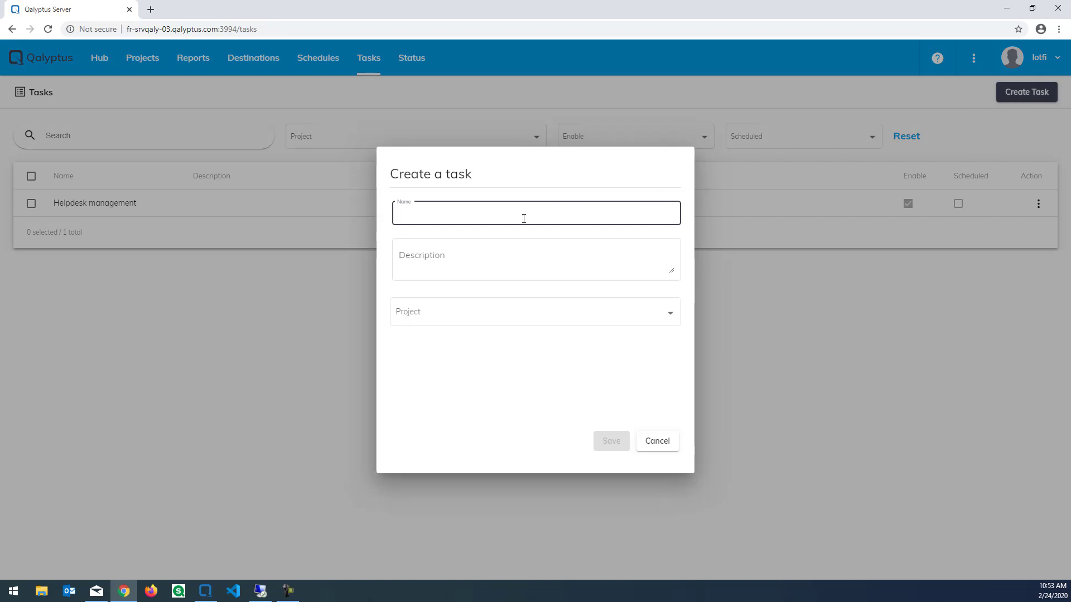
text(Sales)
click(466, 316)
click(423, 342)
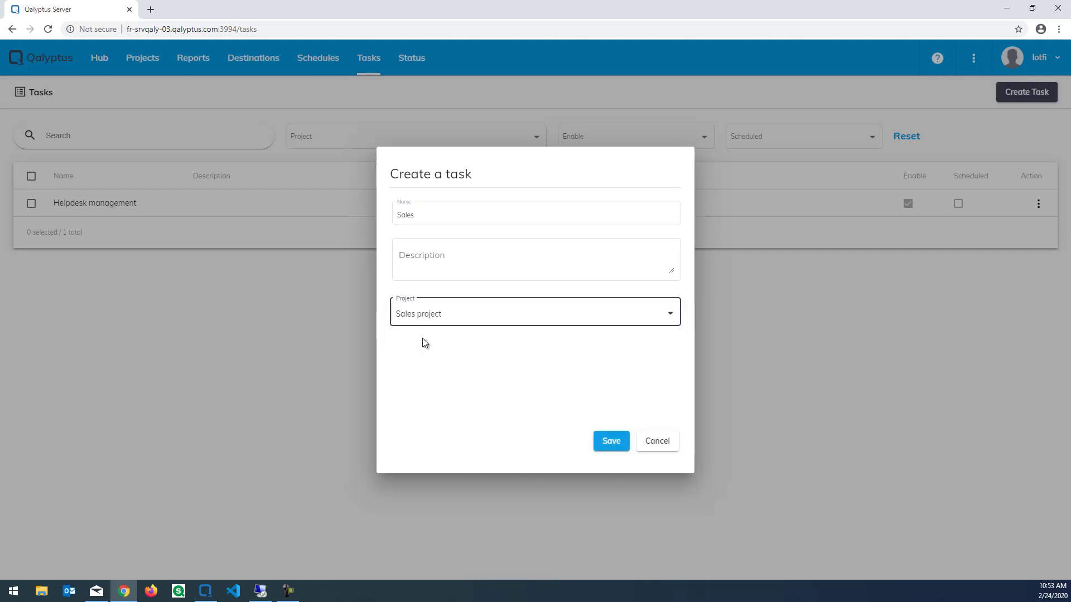
click(615, 443)
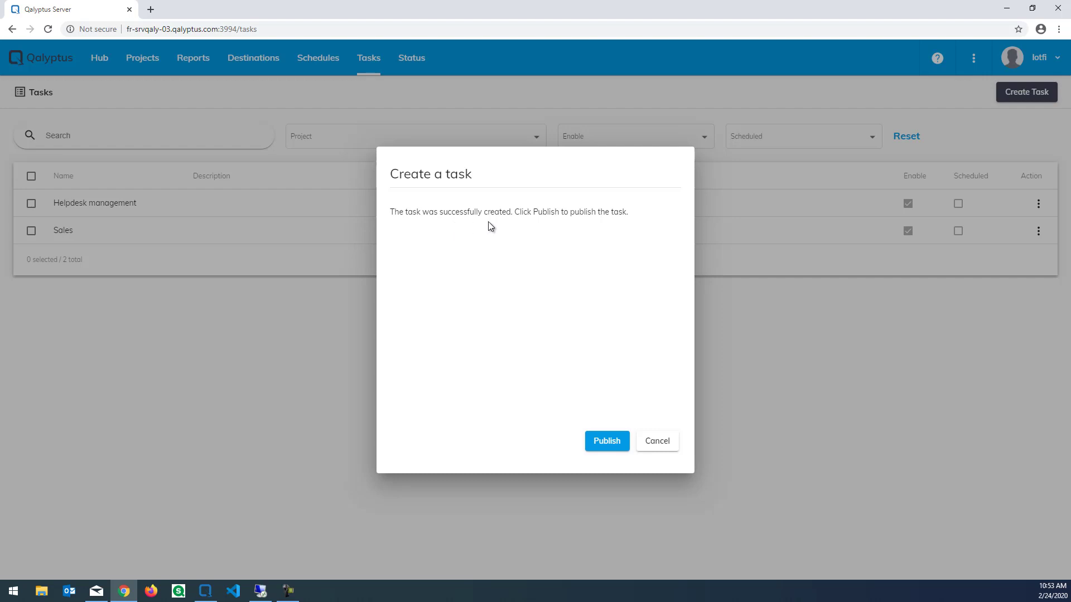
- Publish the Sales task and prepare adding Executive report in Xlsx format
click(599, 444)
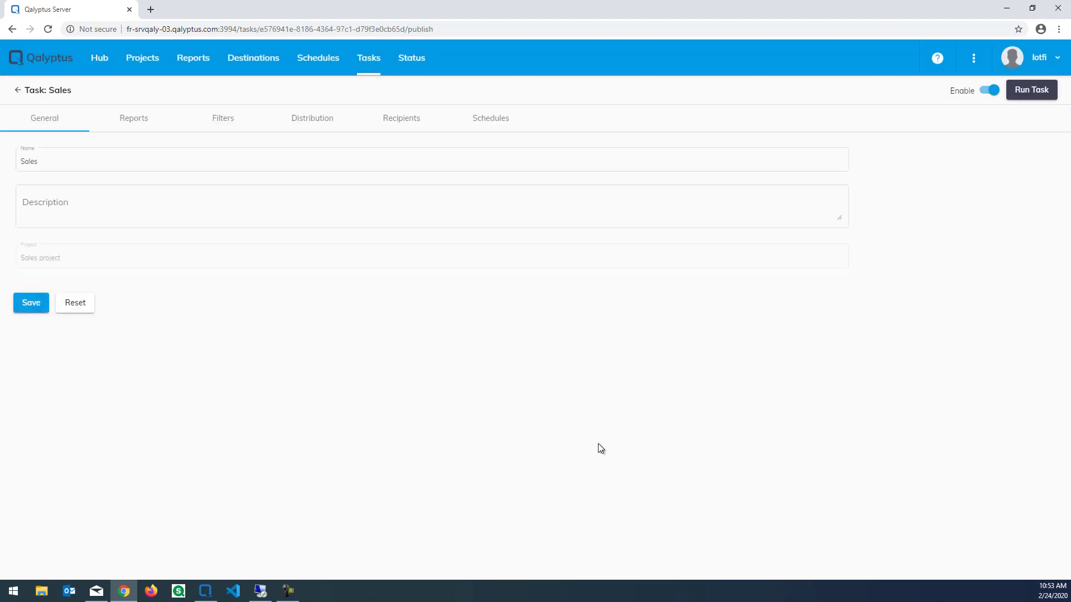
click(139, 124)
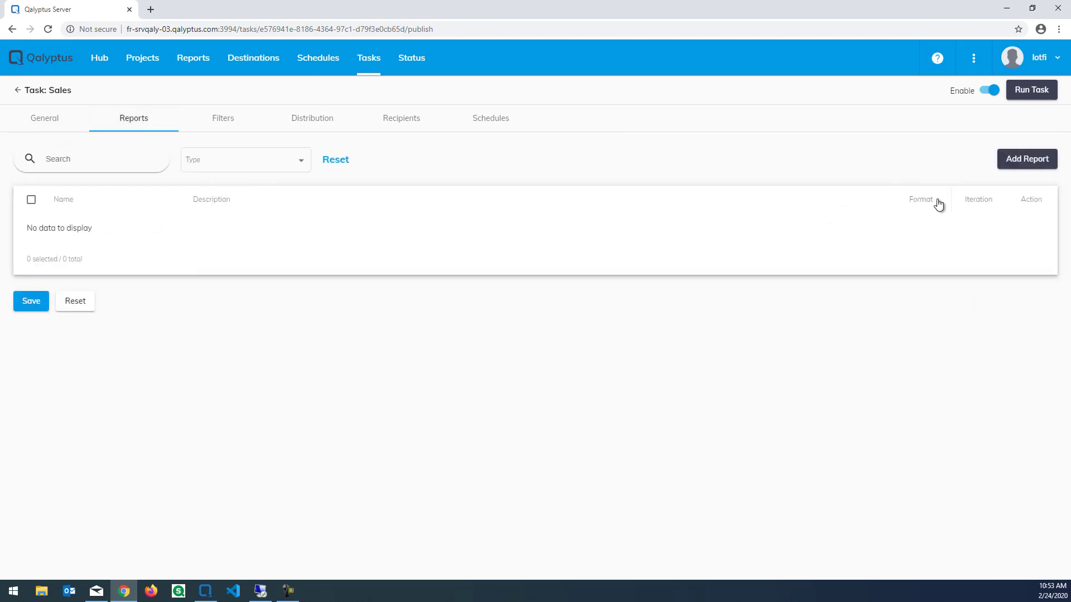
click(1030, 166)
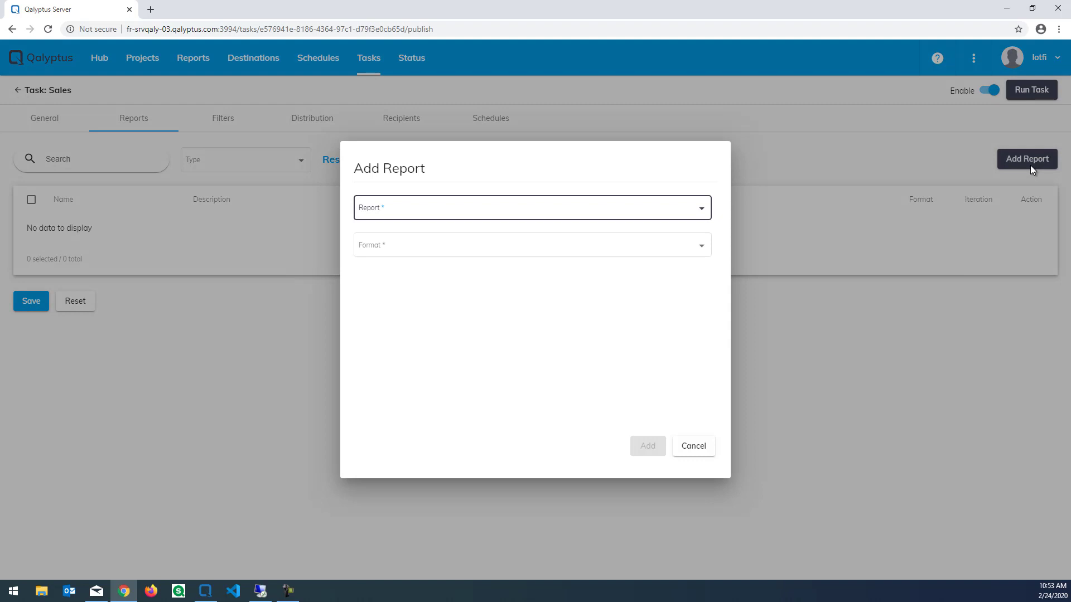
click(501, 216)
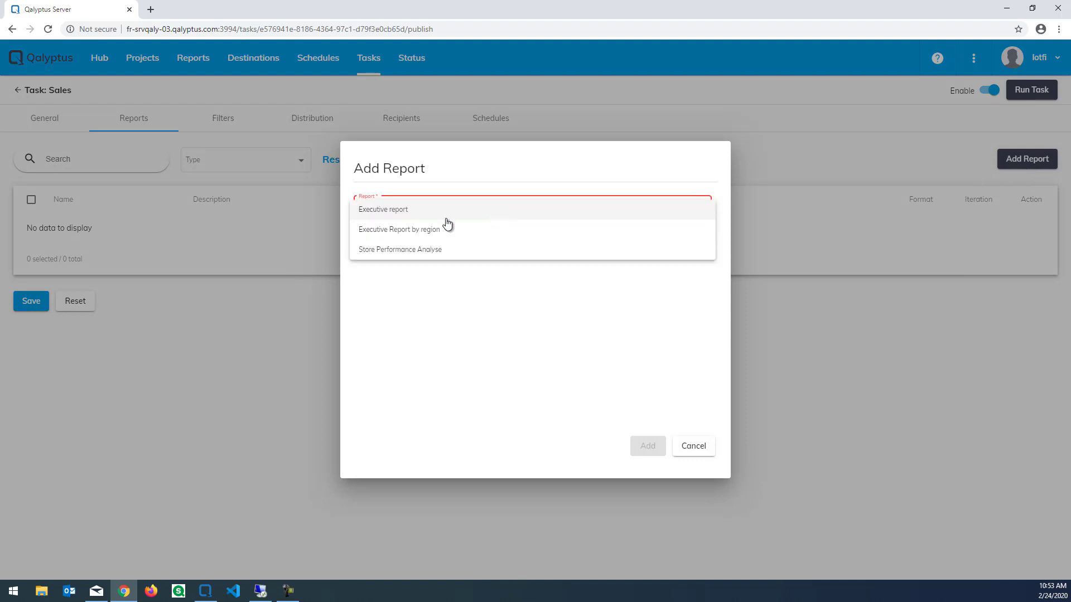
click(370, 213)
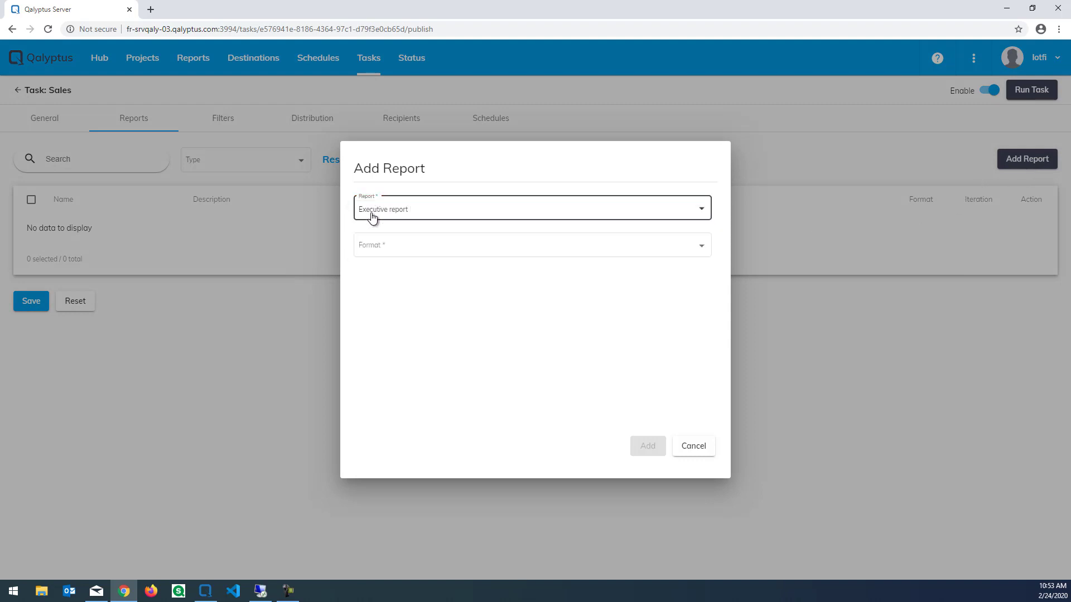
click(360, 253)
click(393, 252)
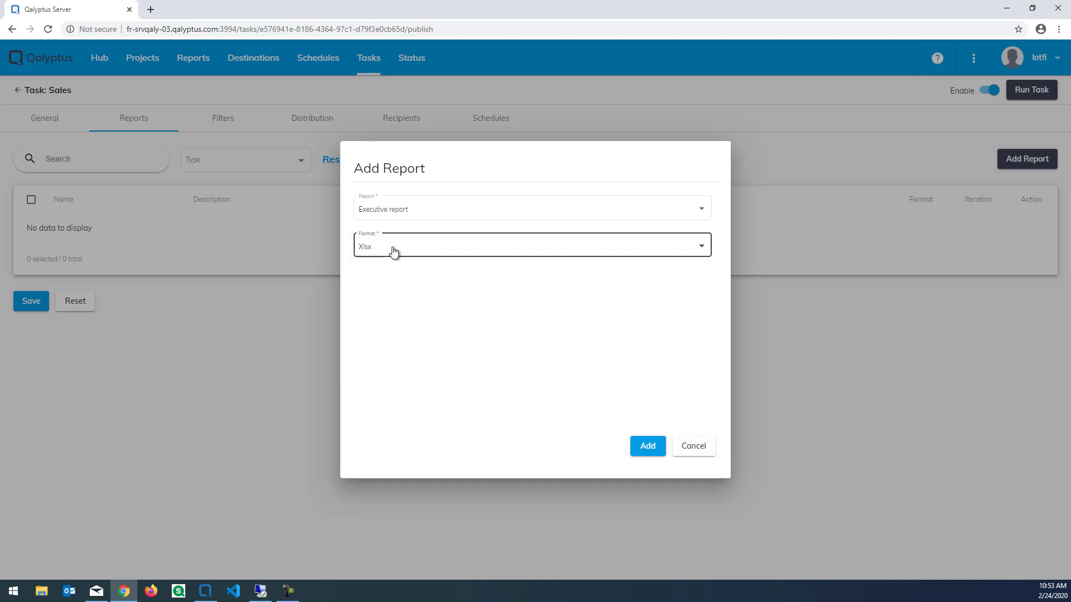
- Add Executive report, then pick Executive Report by region in Pptx format for another report
click(648, 449)
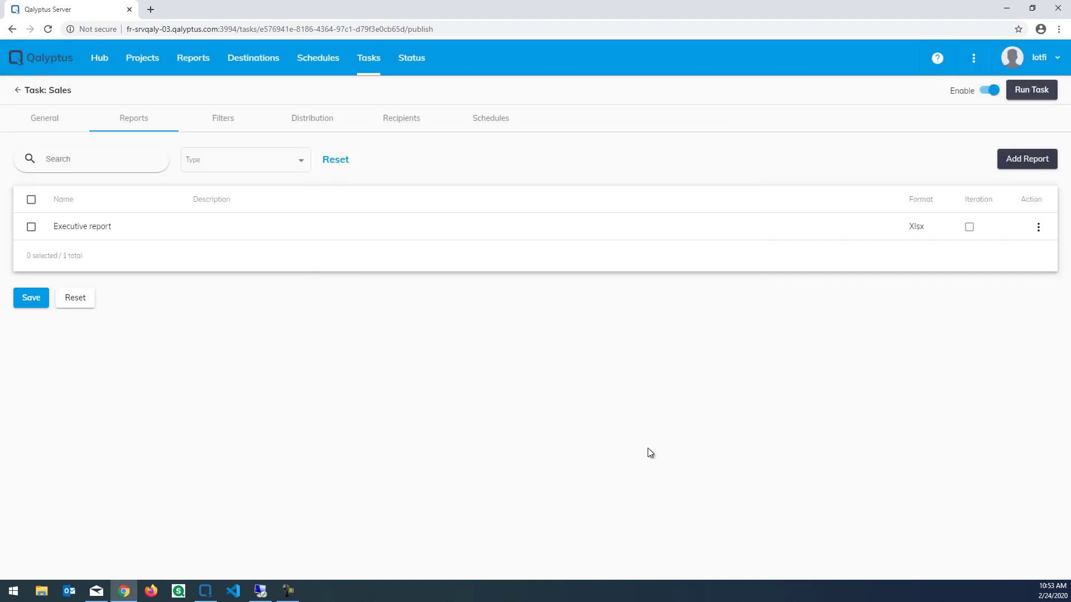
click(1017, 164)
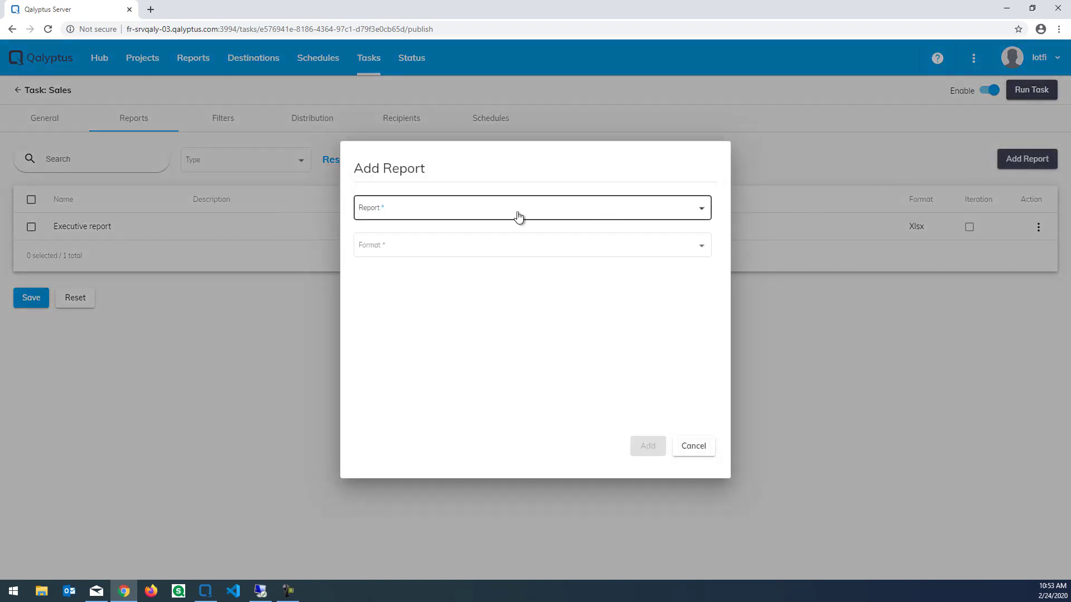
click(476, 217)
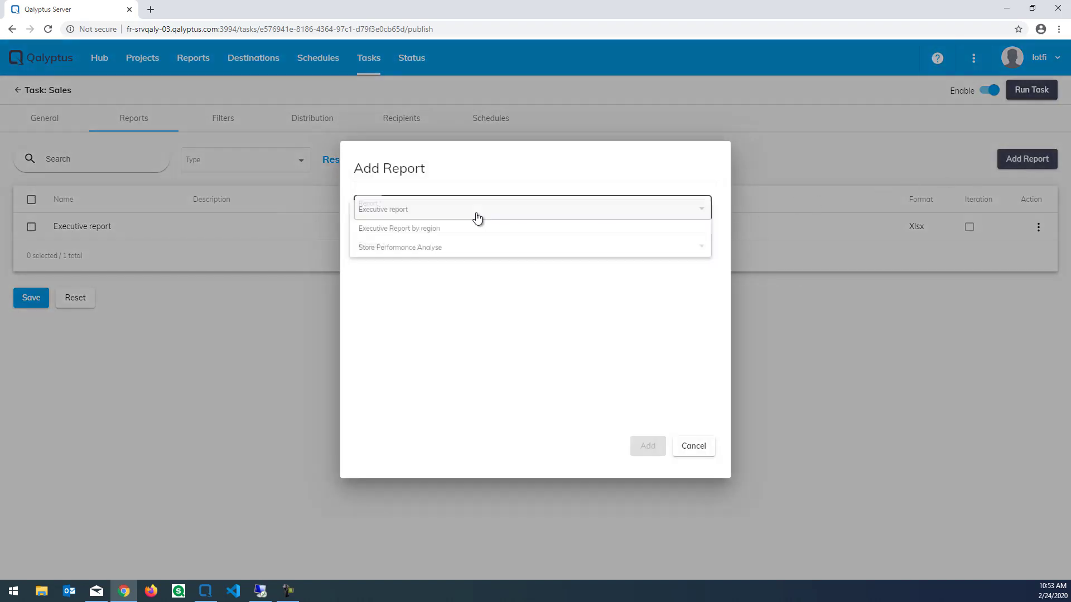
click(376, 237)
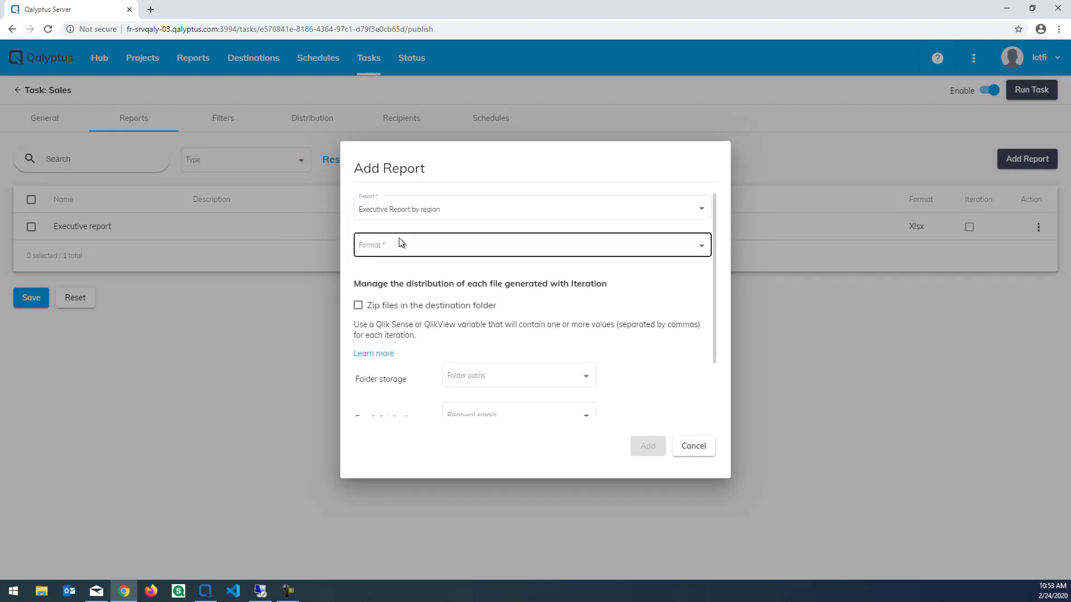
click(400, 243)
click(370, 251)
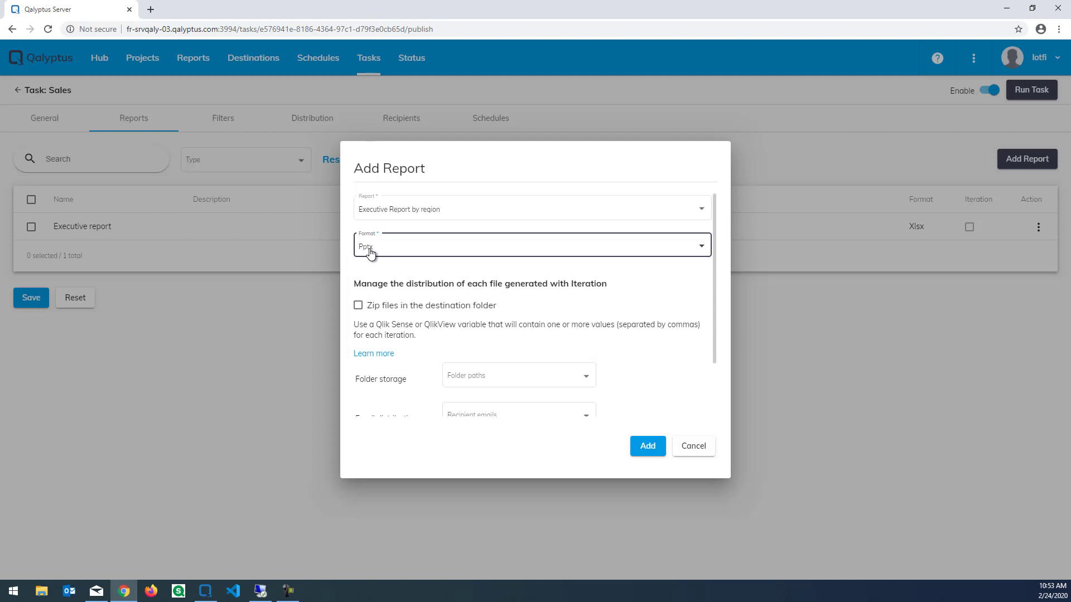
- Browse the Folder paths variable list and close it without selecting any
drag(712, 264, 716, 335)
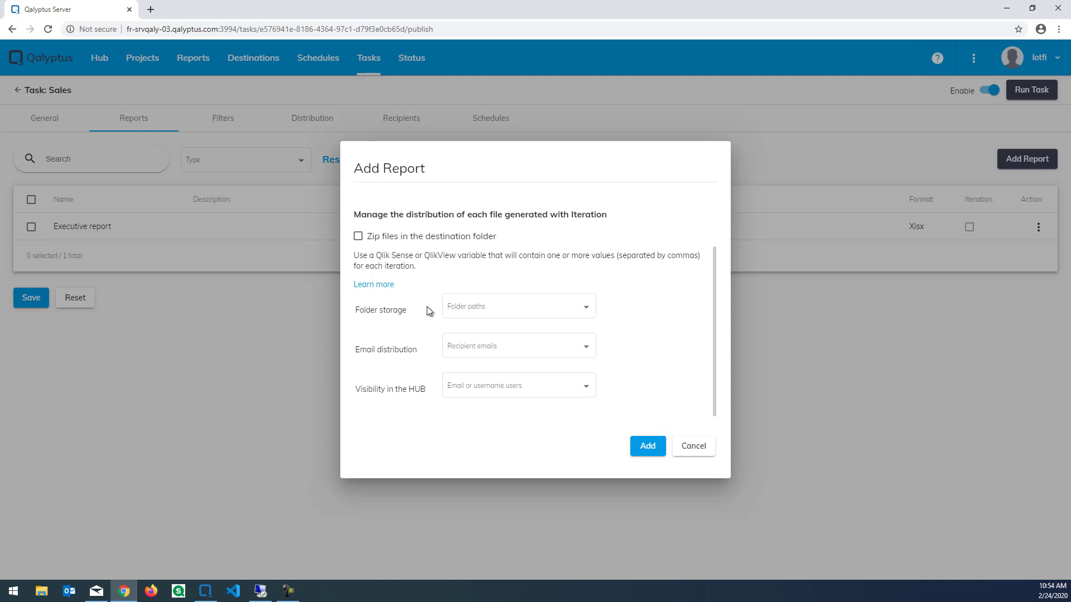
click(554, 308)
scroll(556, 365, down, 3)
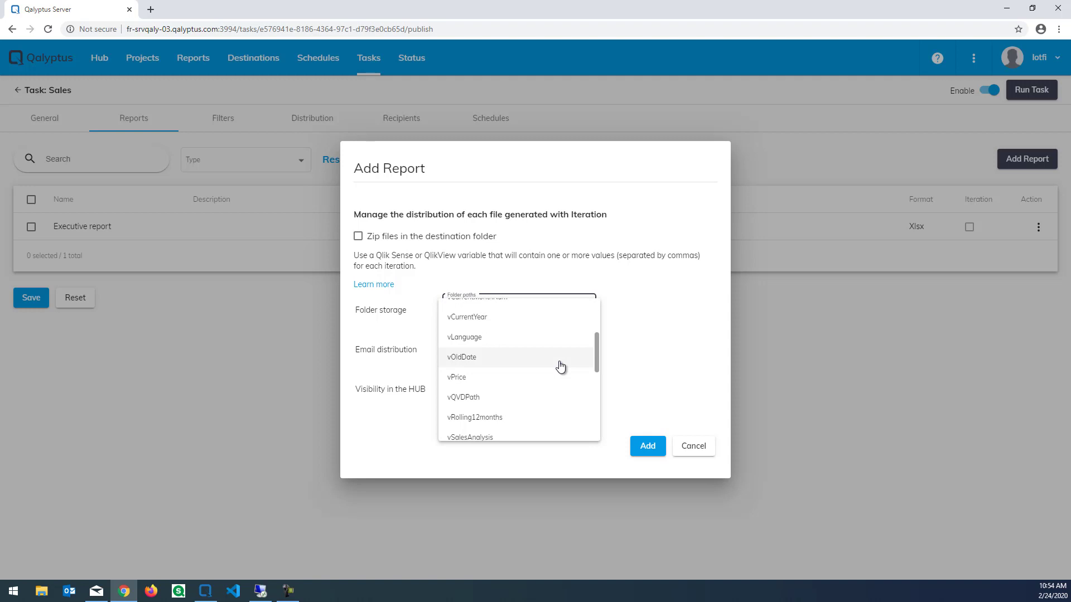
scroll(560, 366, up, 3)
click(634, 326)
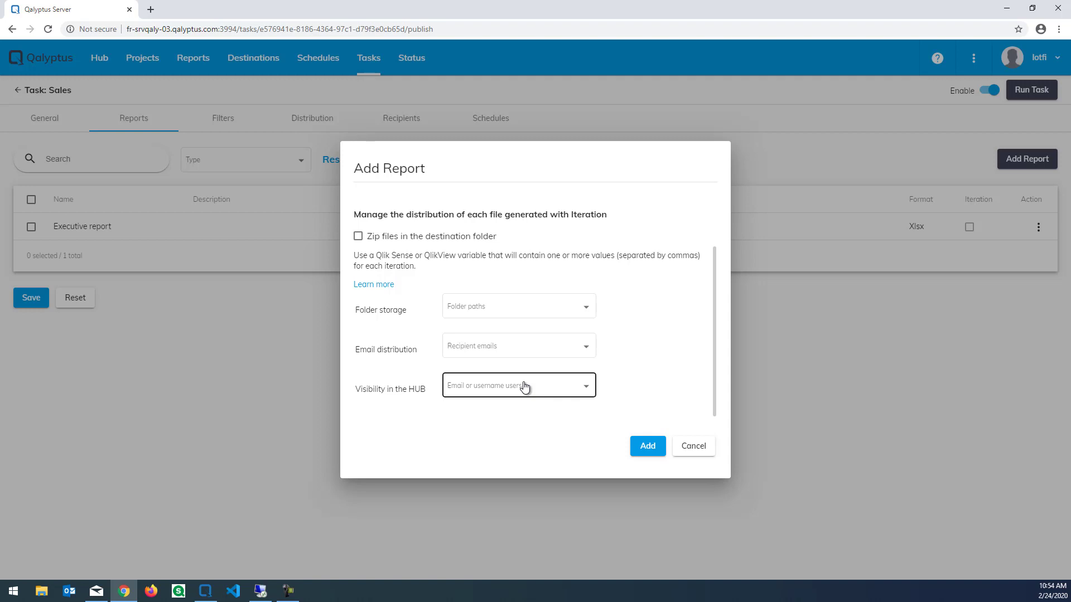
- Open the 'Add reports to a task' help page and read through its iteration option explanations
click(373, 285)
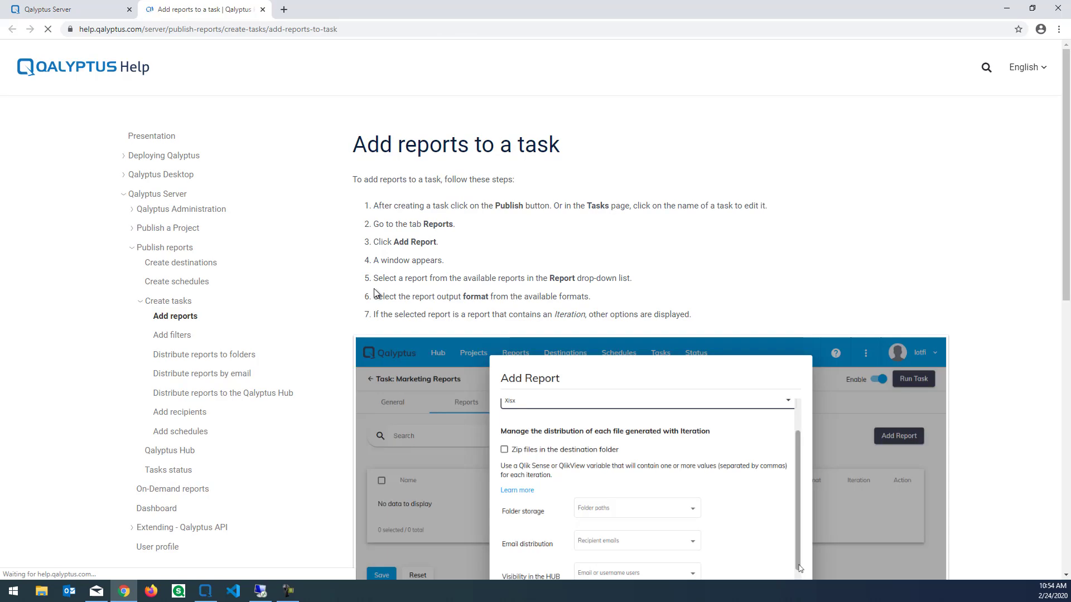
scroll(613, 351, down, 4)
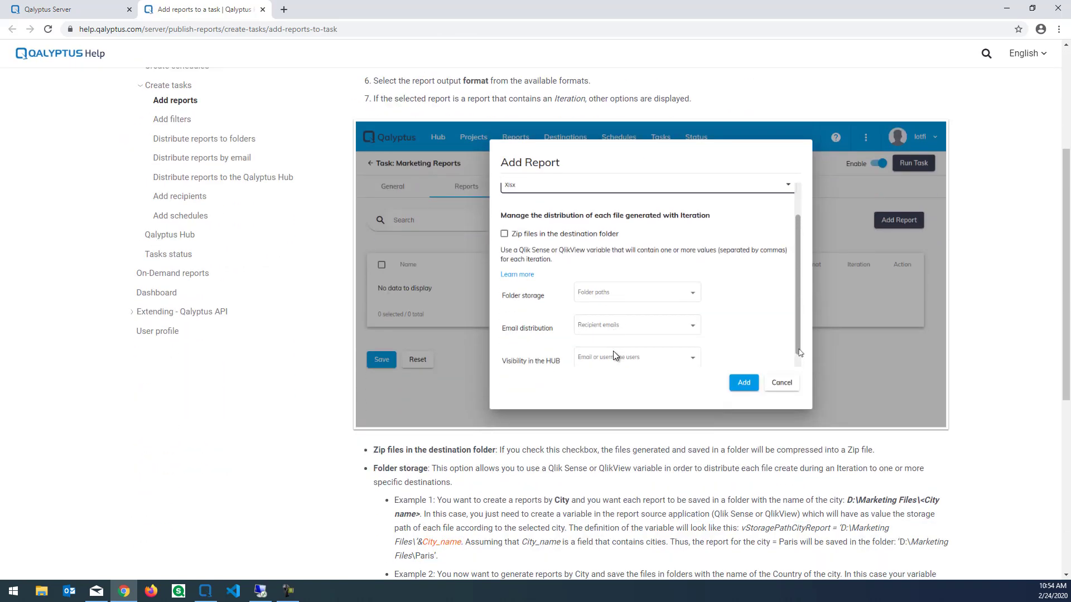
scroll(613, 351, down, 5)
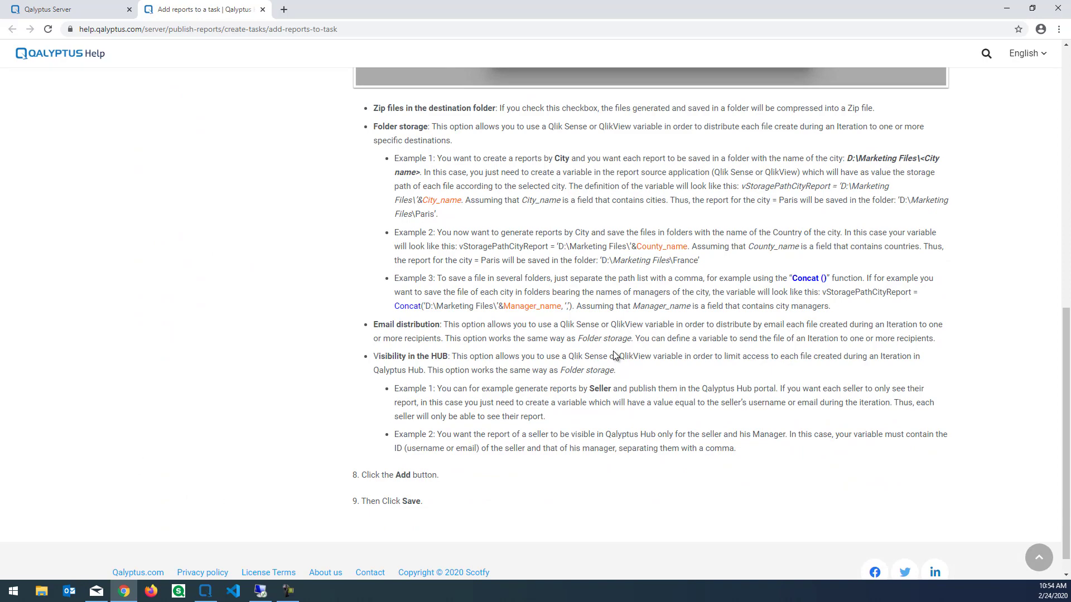
scroll(614, 350, up, 8)
scroll(614, 355, up, 3)
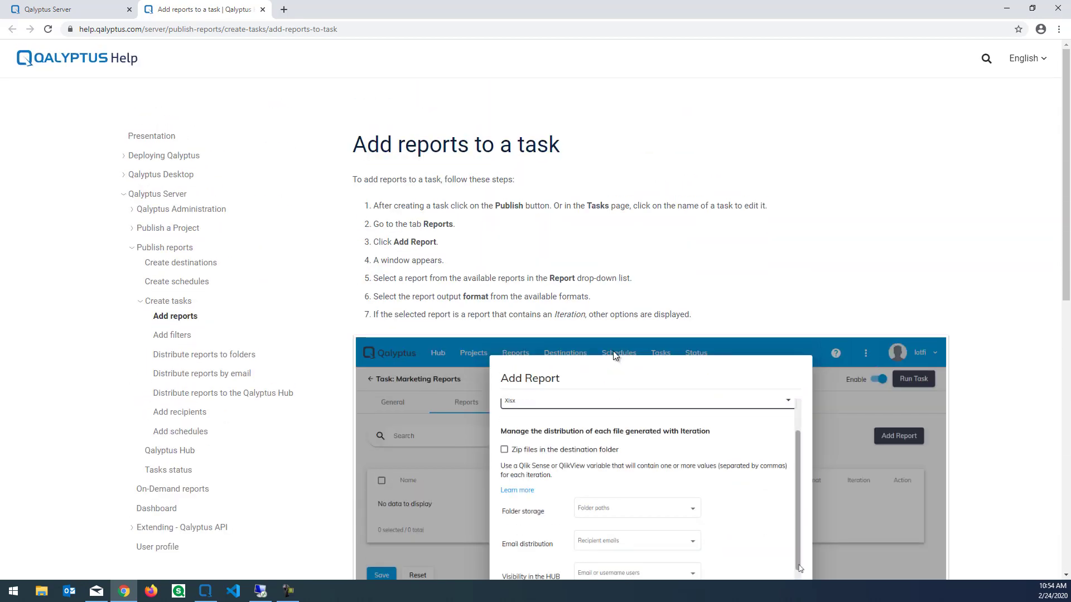
- Add Executive Report by region to the Sales task and save its report list
click(75, 11)
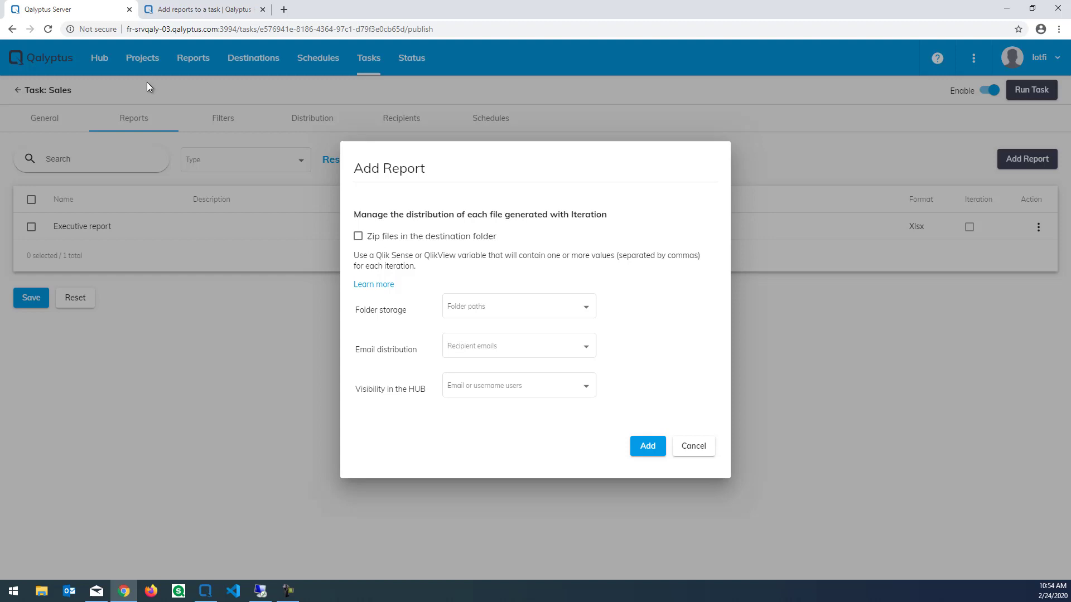
click(658, 446)
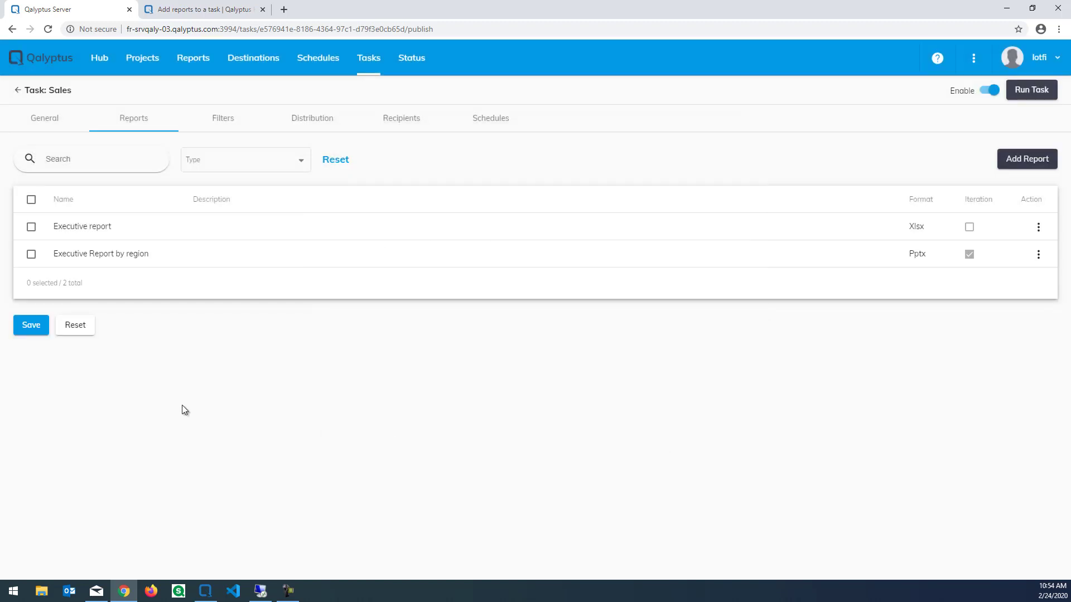
click(34, 327)
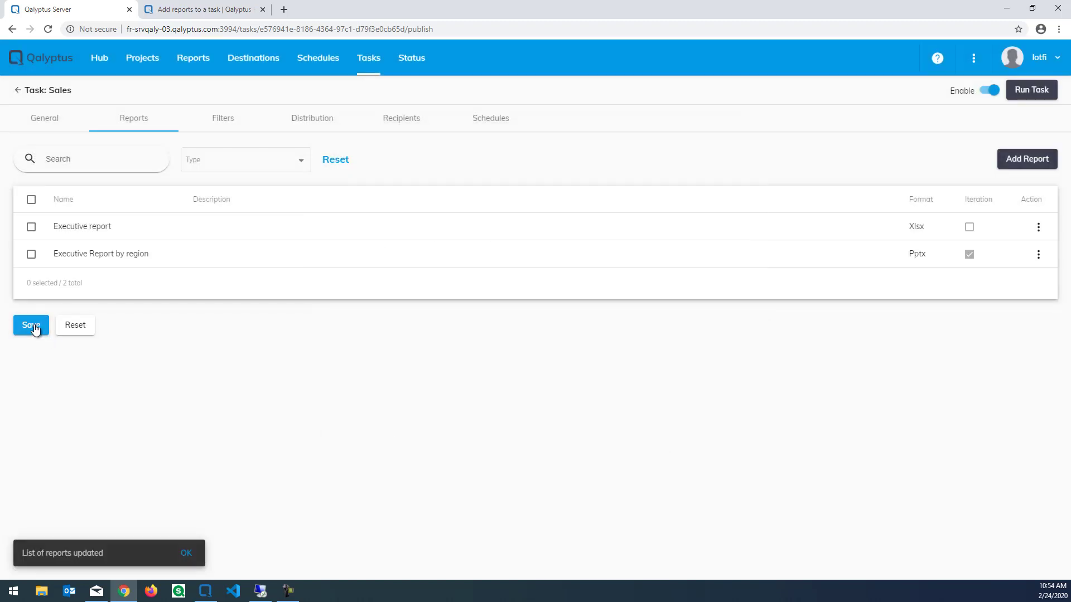
- Review the filters available for the task and close the list without adding any
click(223, 118)
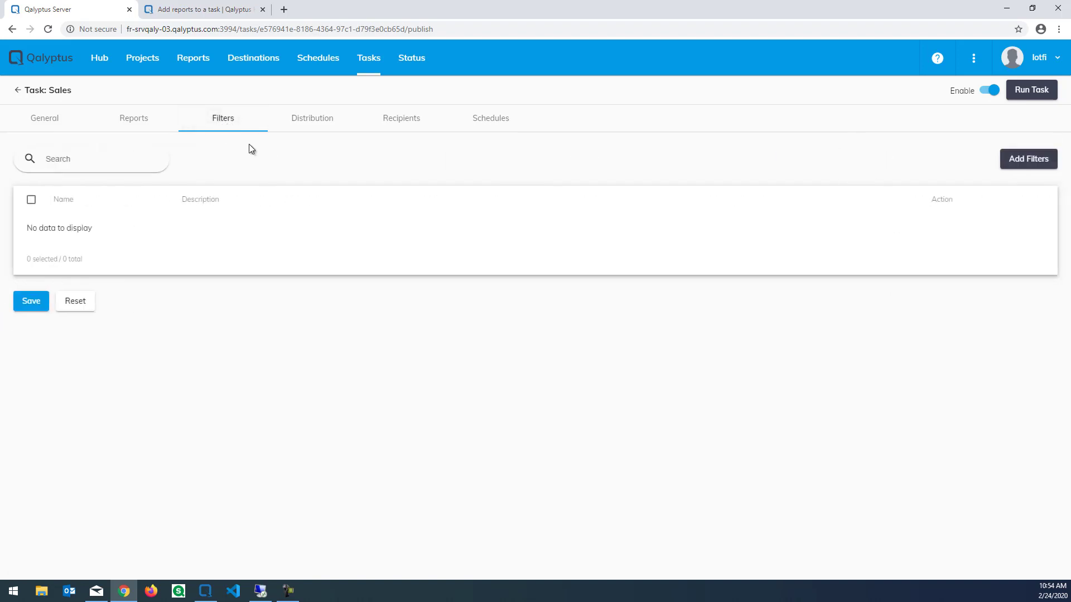
click(1022, 167)
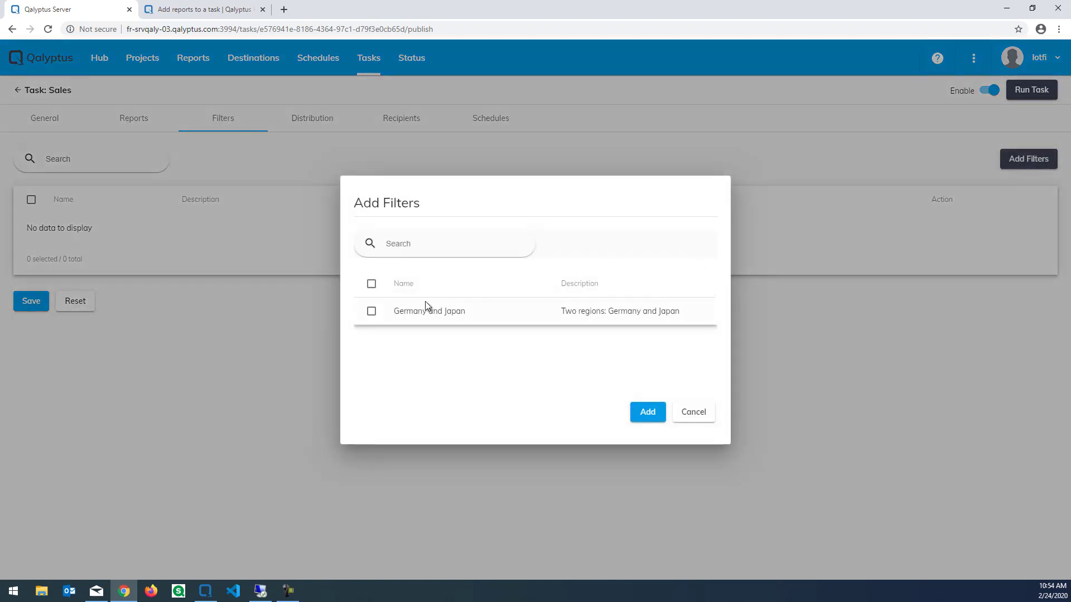
click(689, 413)
- Add Sales files as the task's folder destination and save the destinations
click(304, 133)
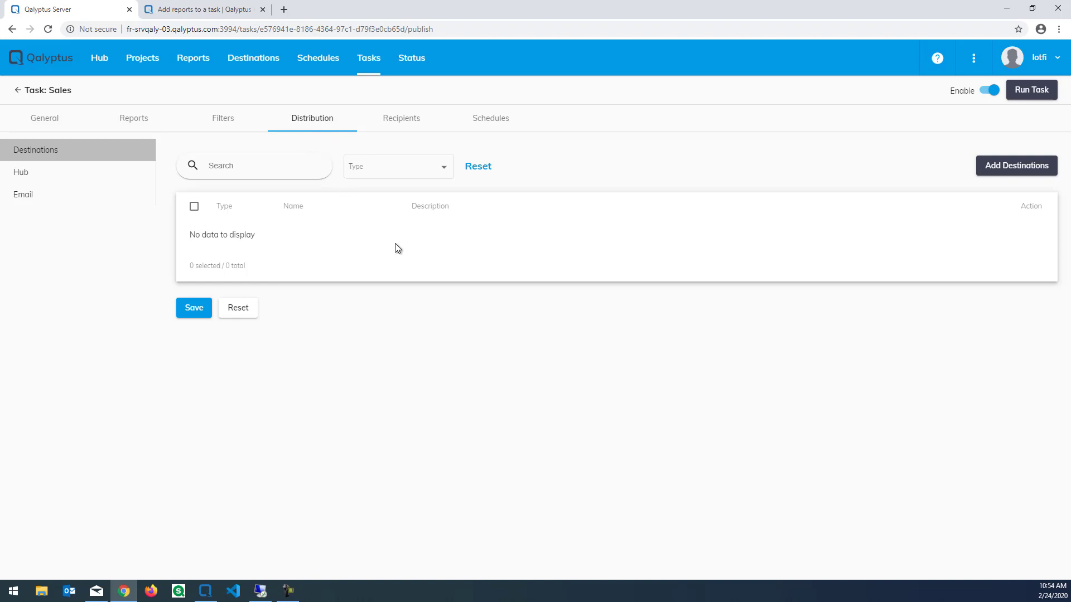
click(1015, 174)
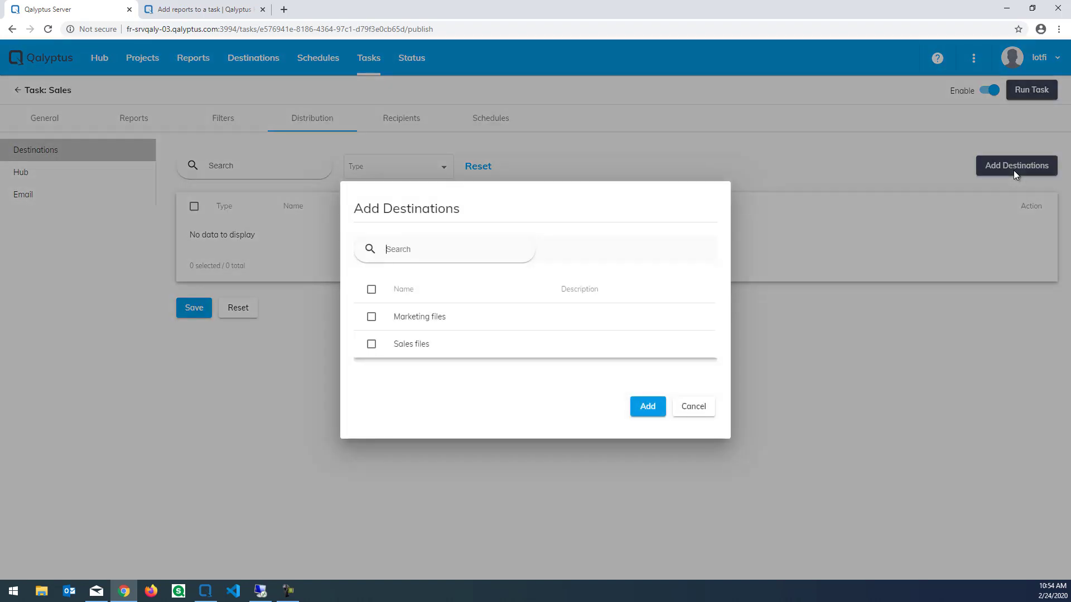
click(372, 347)
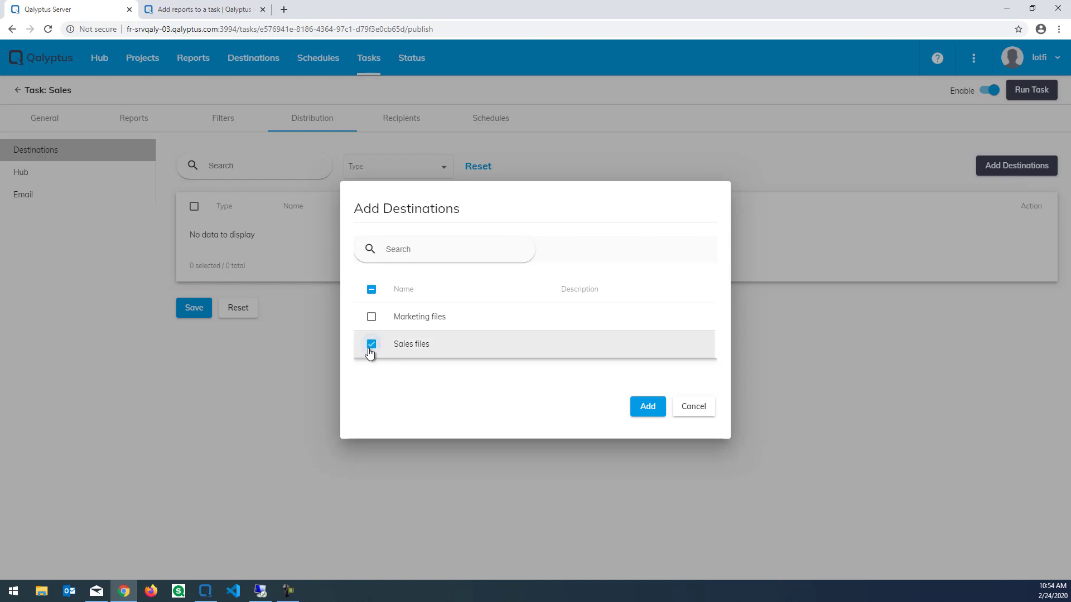
click(645, 407)
click(196, 305)
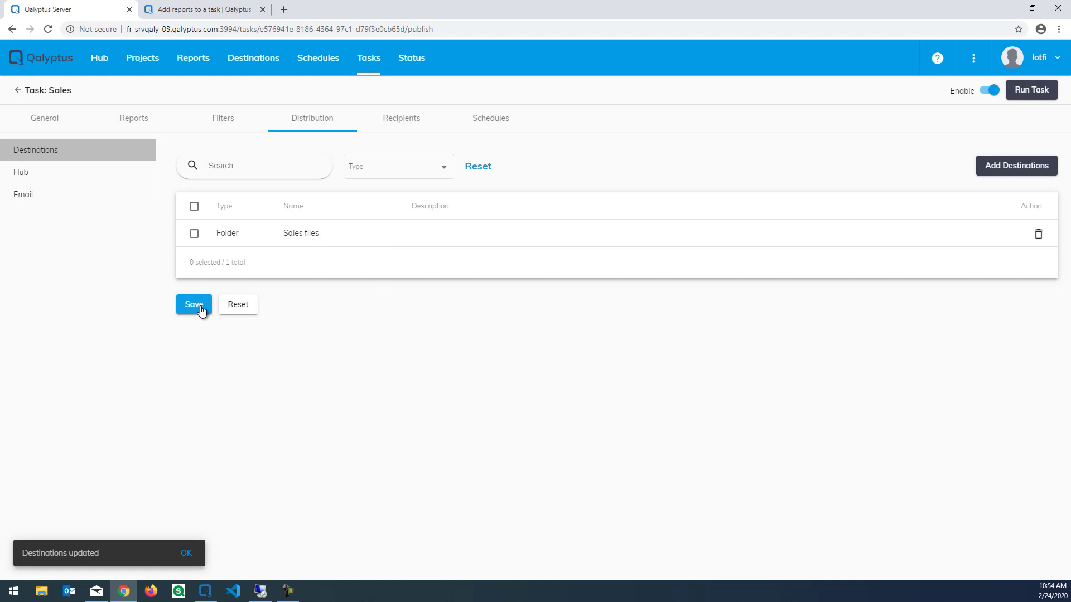
- Turn on publishing reports to Hub with at most 5 file occurrences, and save
click(68, 173)
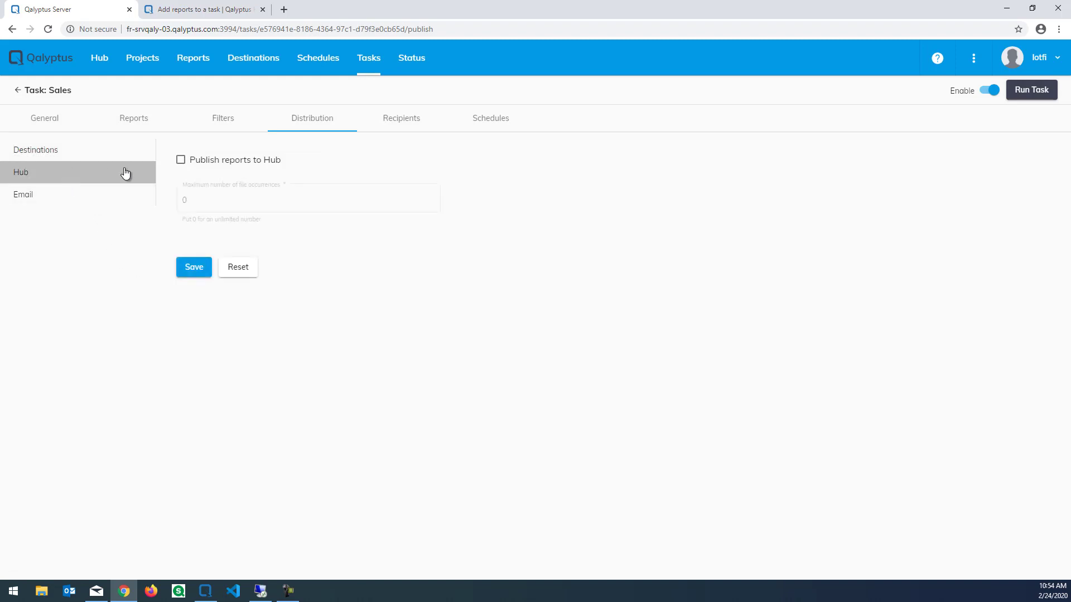
click(181, 161)
click(431, 197)
click(431, 197)
click(431, 198)
click(430, 198)
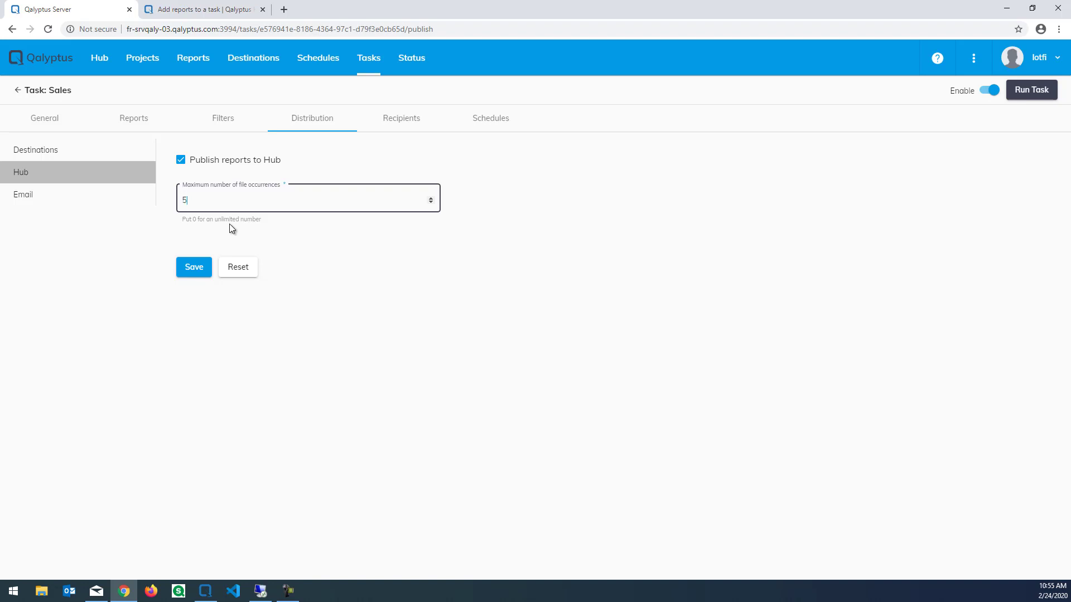
click(187, 270)
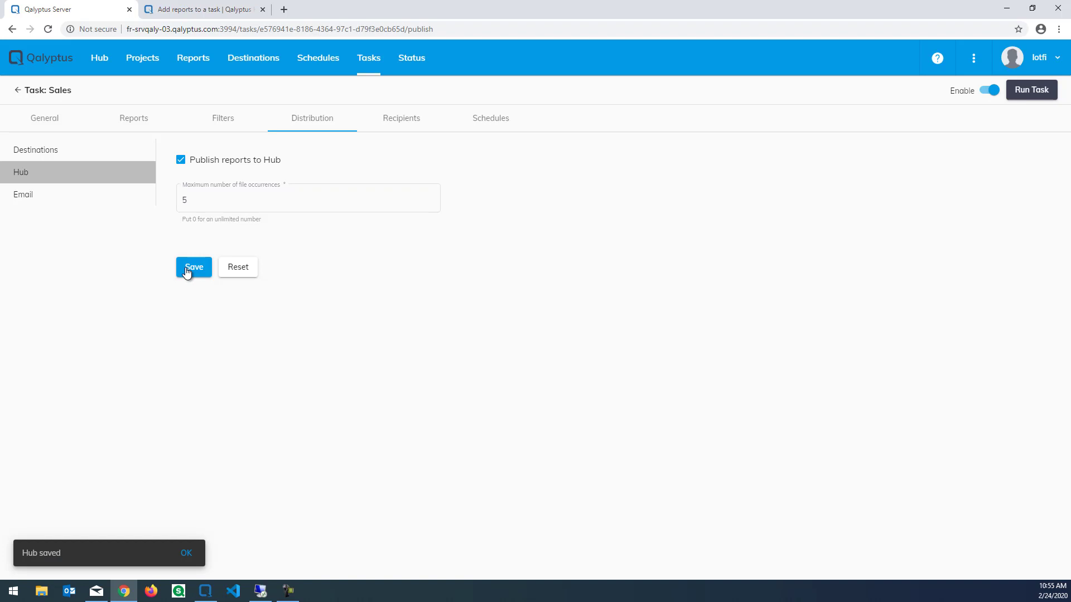
- Turn on email sending with subject 'Sales Reports' and the report files attached
click(73, 201)
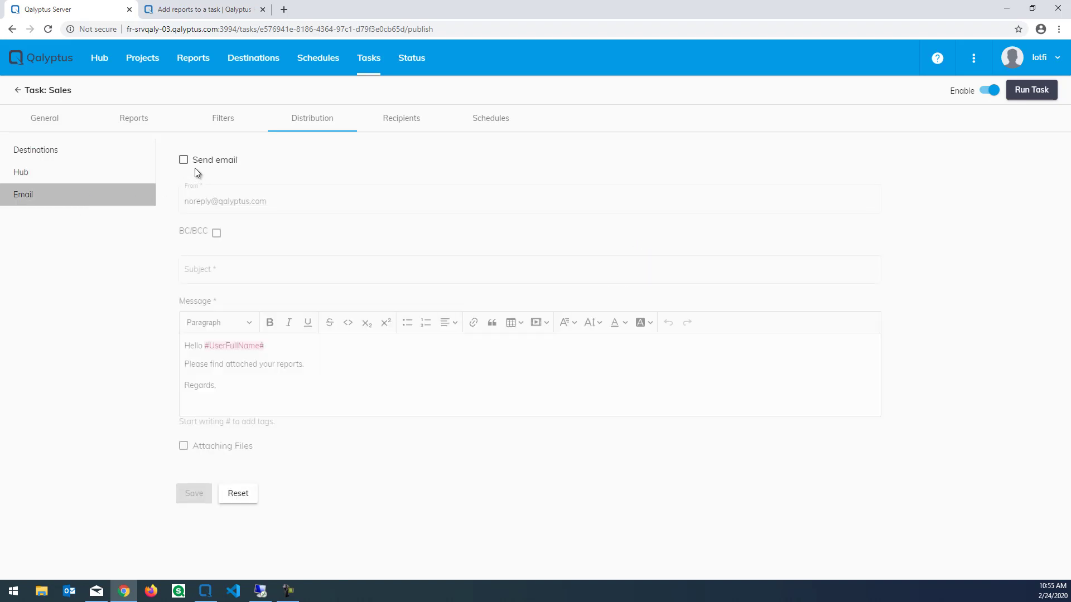
click(198, 167)
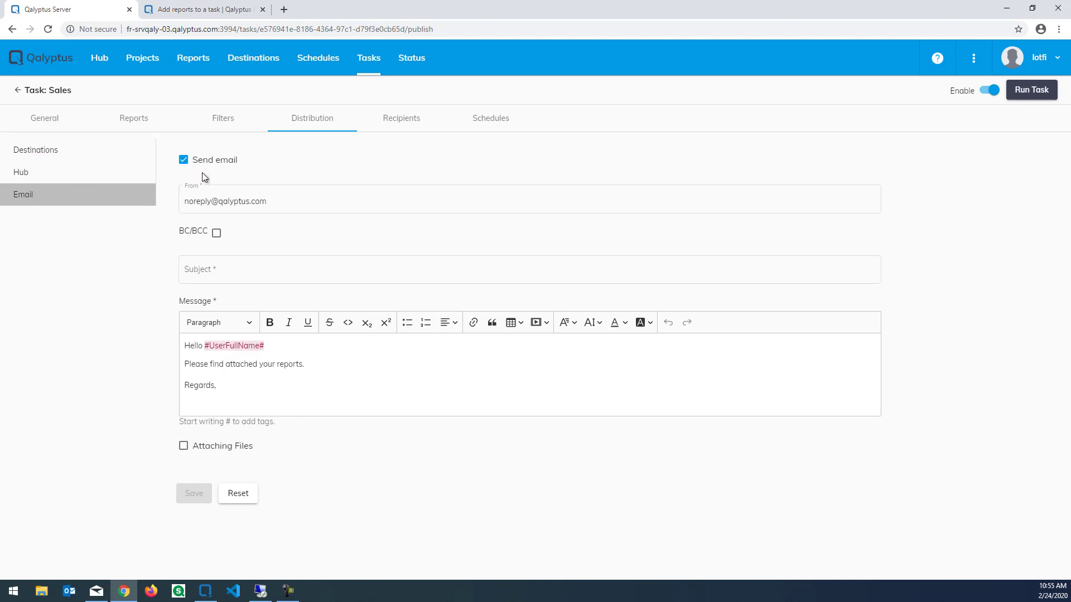
click(205, 267)
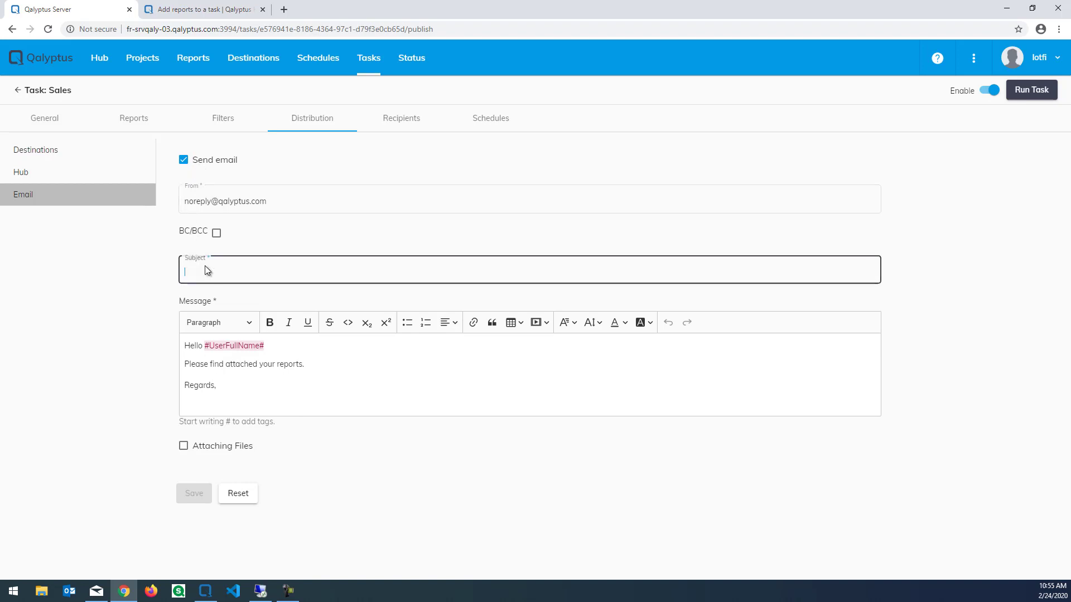
text(Sale)
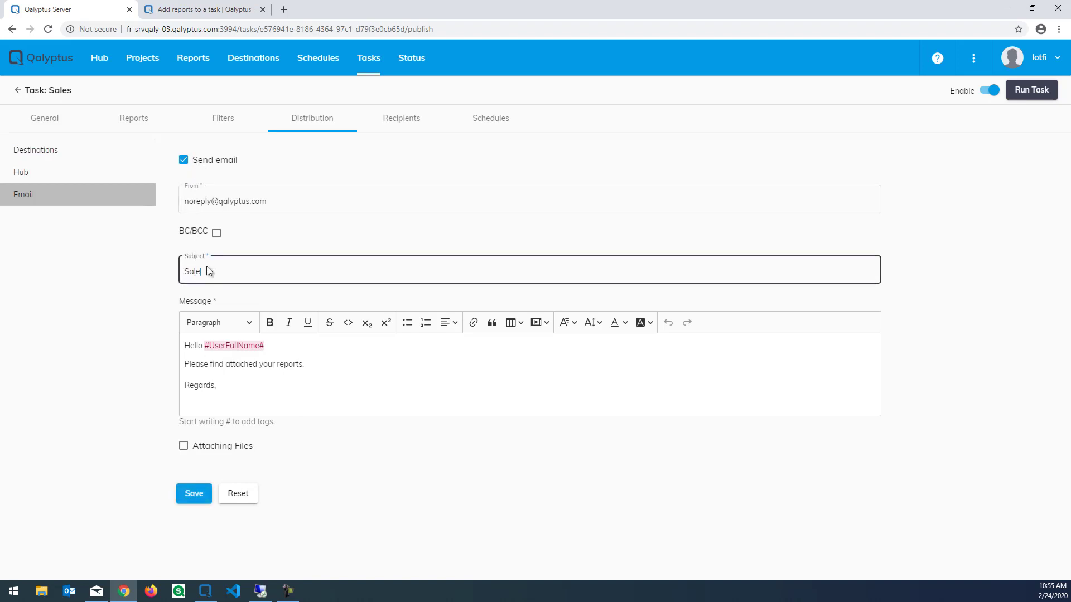
text(s Reports)
click(214, 447)
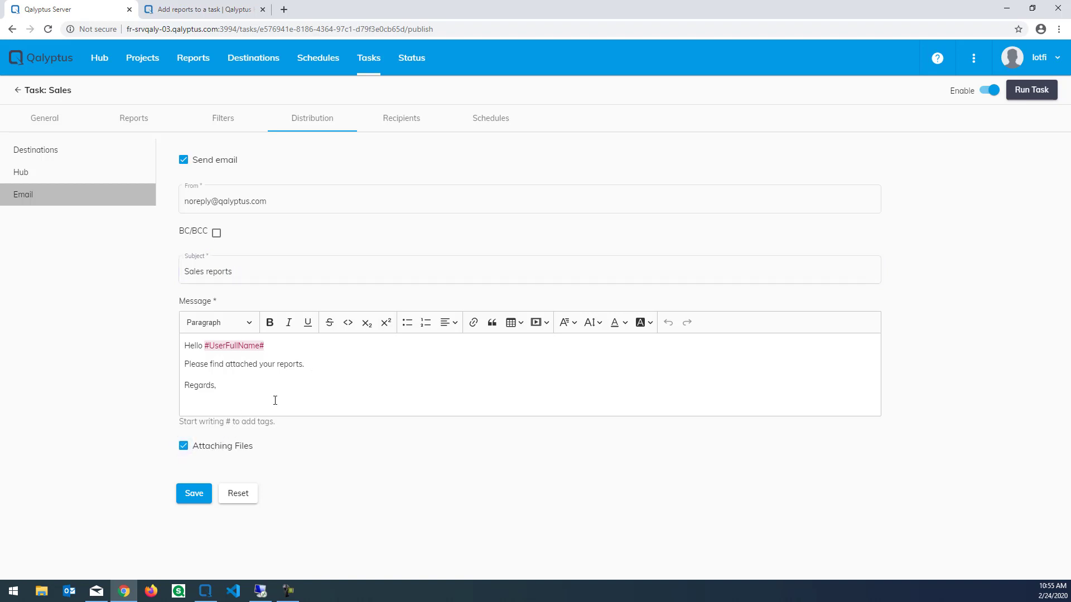
- Insert the #Reports# tag on a new line before Regards, save, and show the recipients list
click(313, 365)
key(Return)
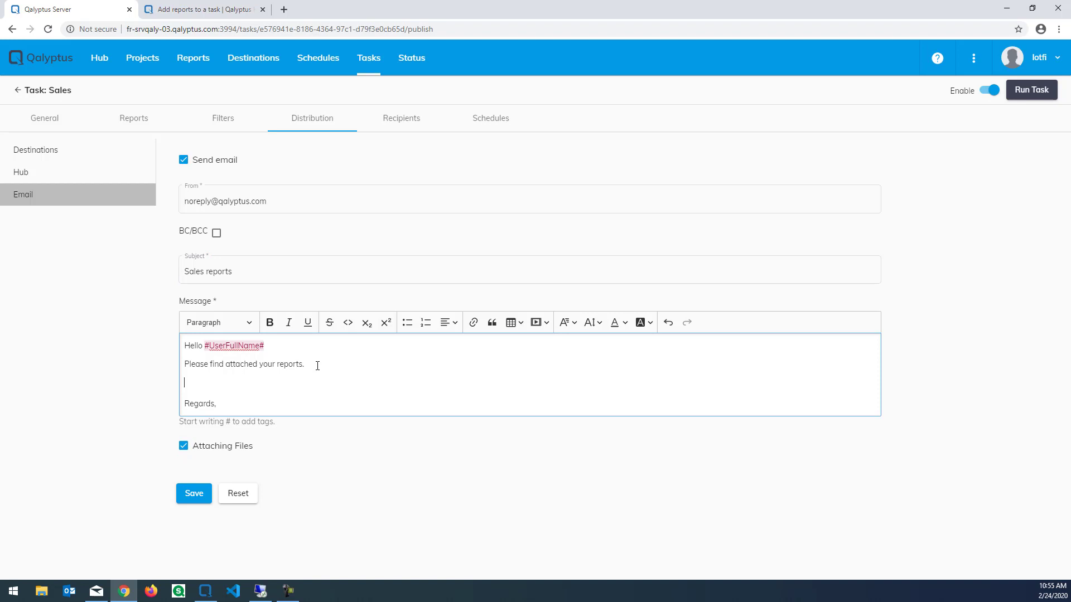
text(#)
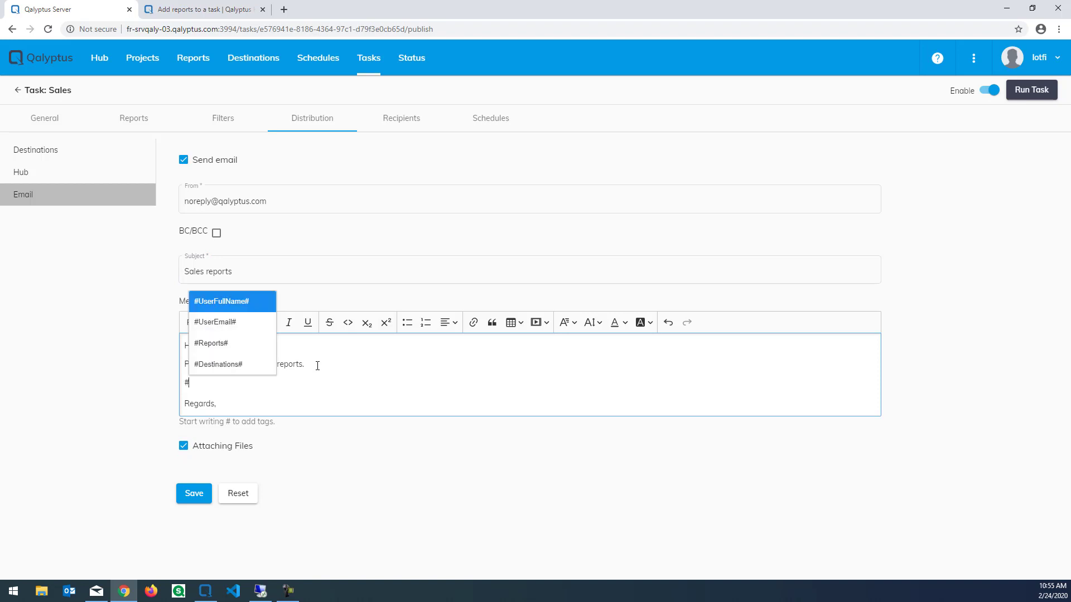
key(Down)
key(Down)
key(Down)
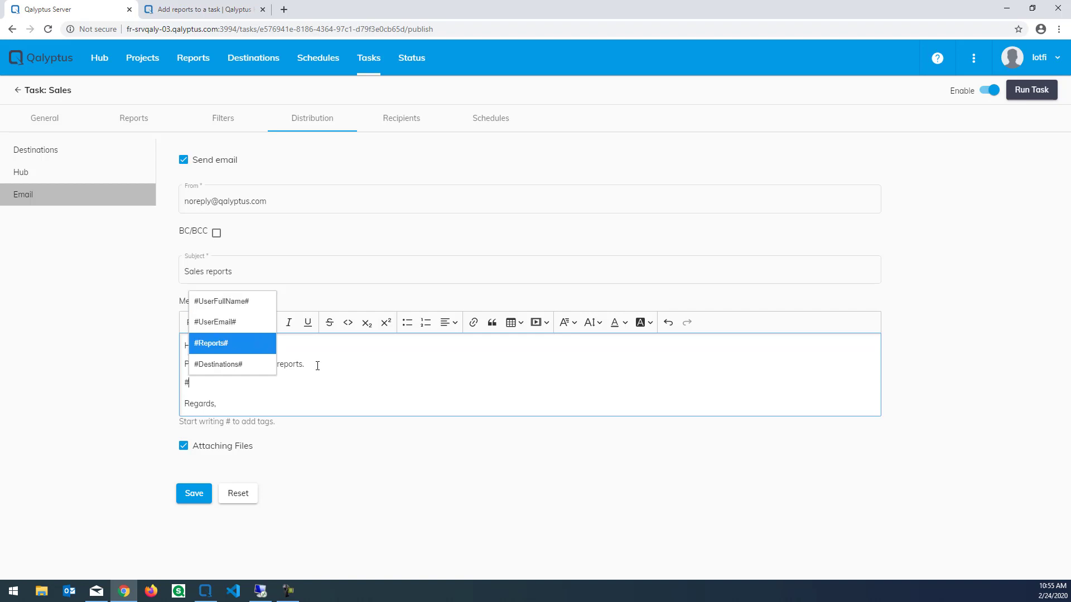
key(Up)
key(Return)
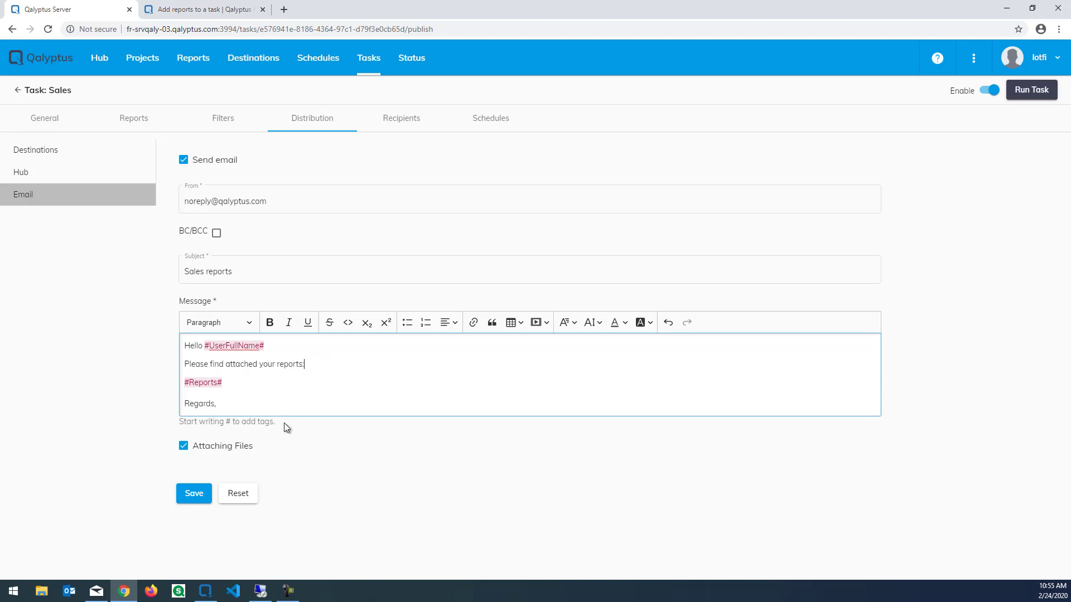
click(189, 493)
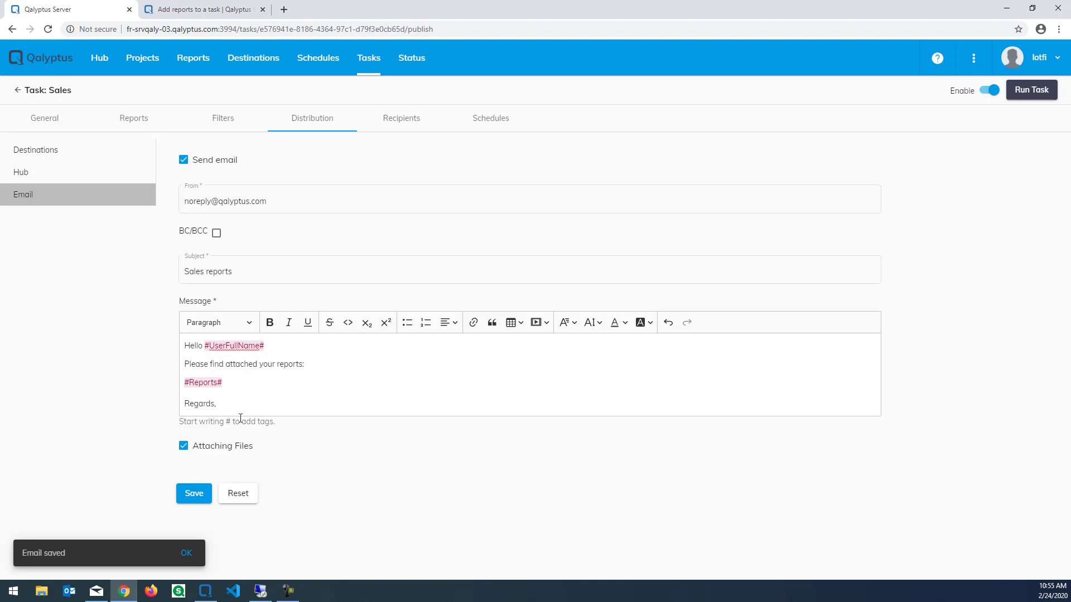
click(399, 122)
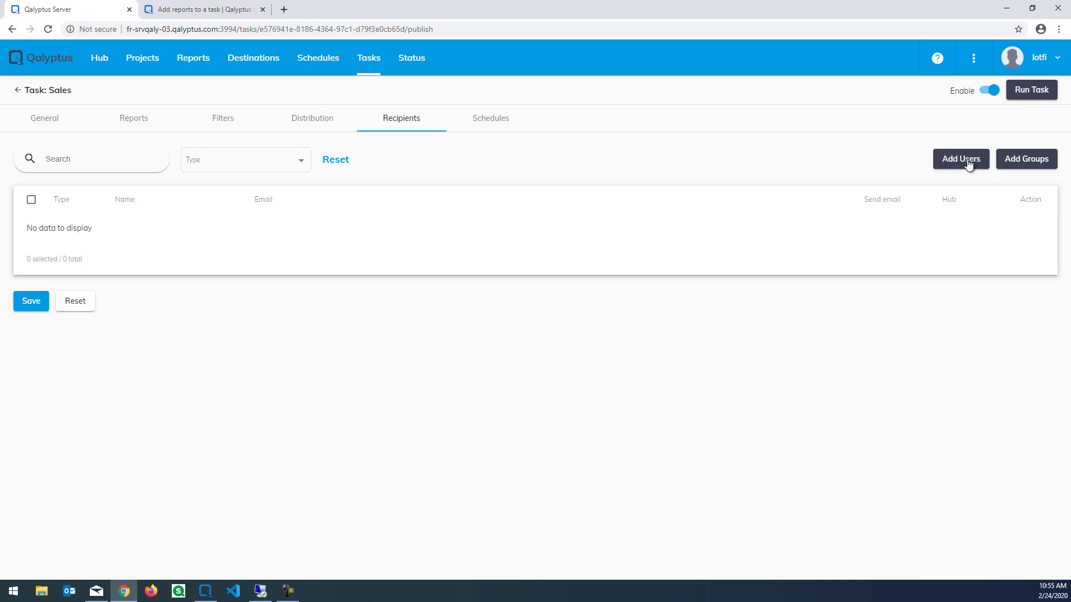
- Browse the groups available as recipients and close the list without adding any
click(1016, 163)
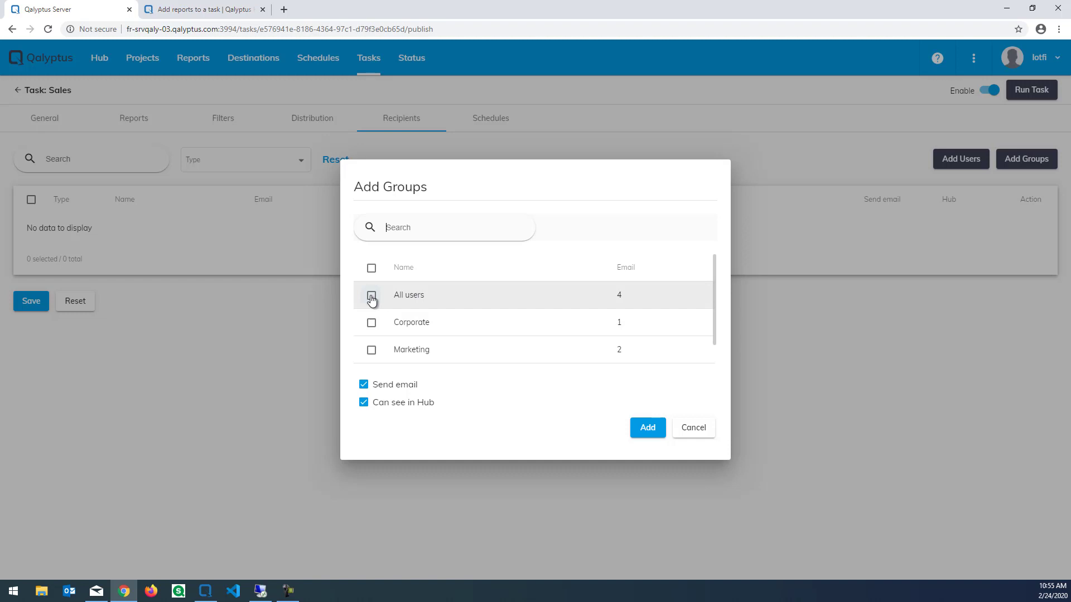
scroll(421, 336, down, 1)
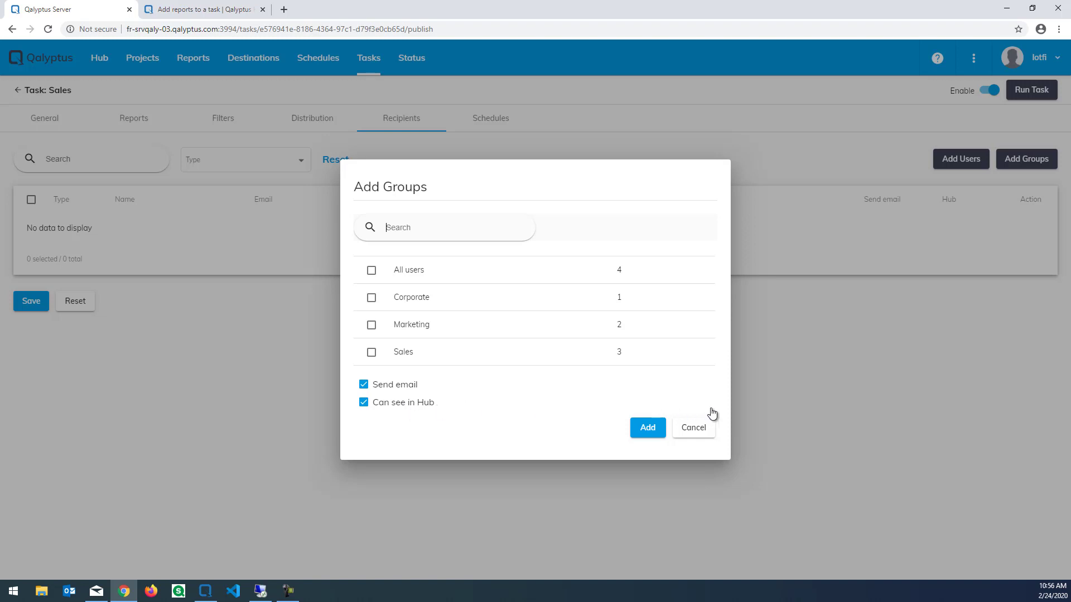
click(704, 430)
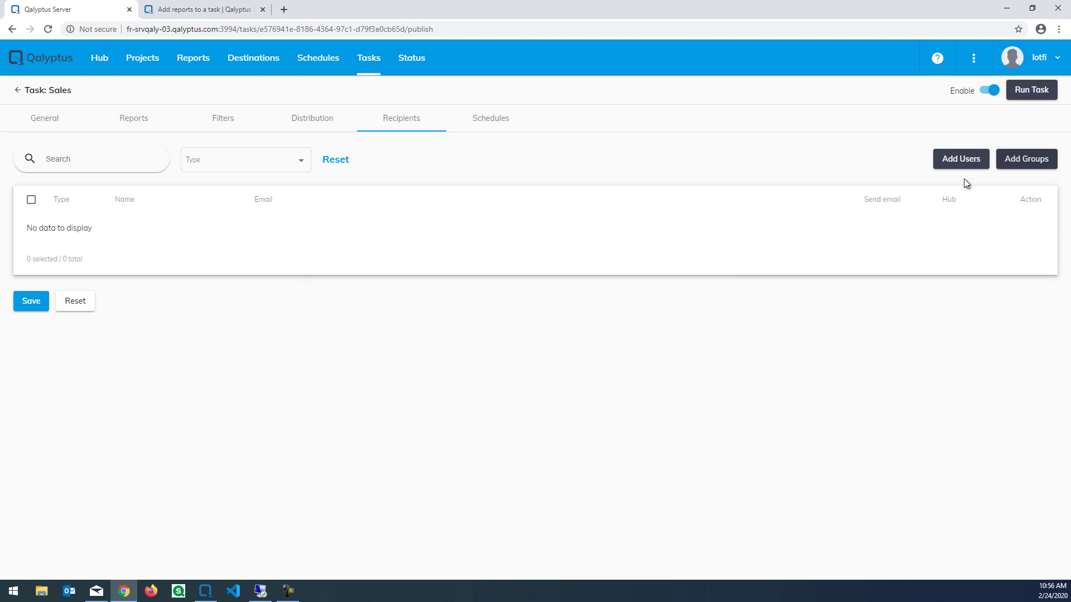
- Add the third user as the task's recipient and save the recipients list
click(966, 163)
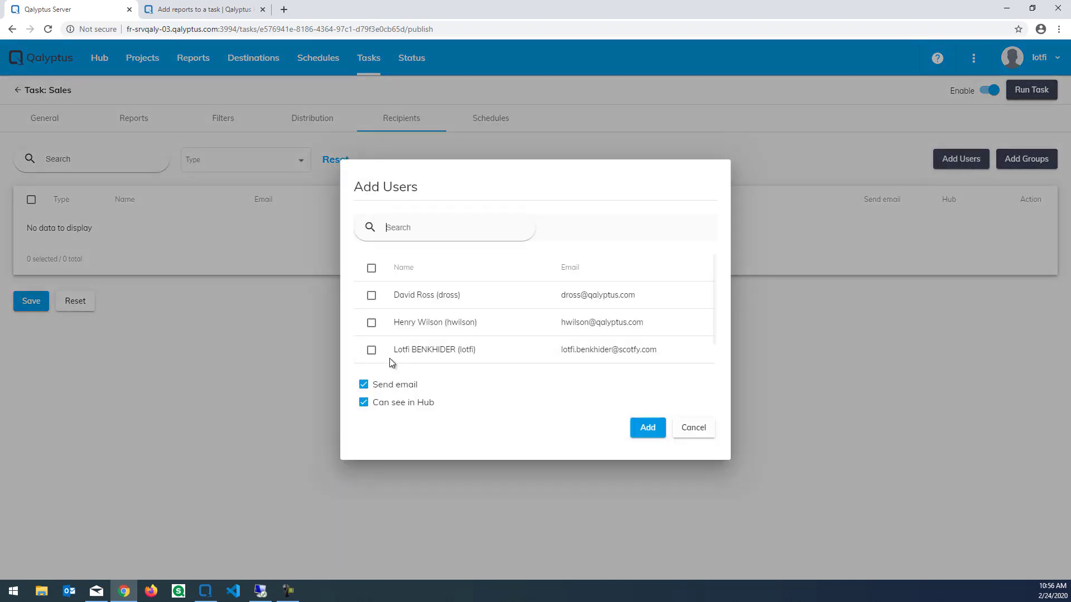
click(371, 351)
click(656, 429)
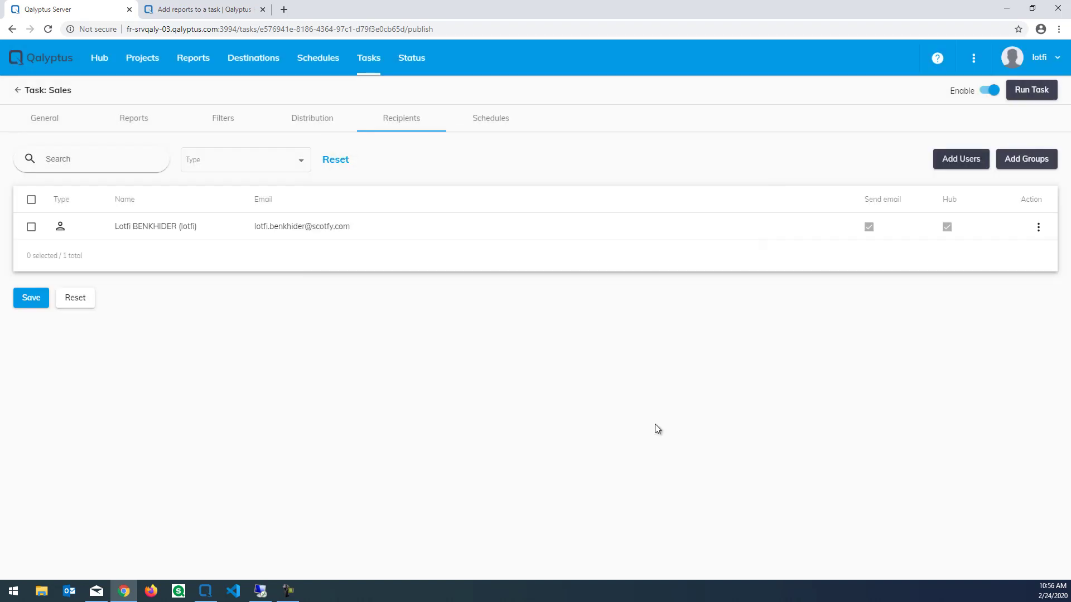
click(25, 304)
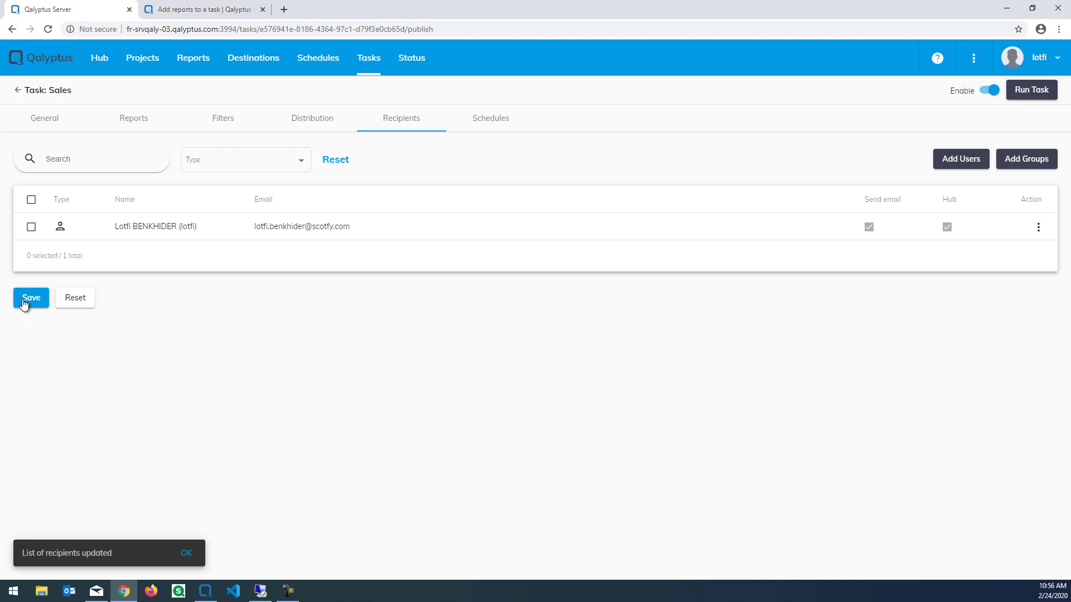
- Attach the Weekly generation schedule (Mondays at 6:00) to the Sales task and save
click(508, 123)
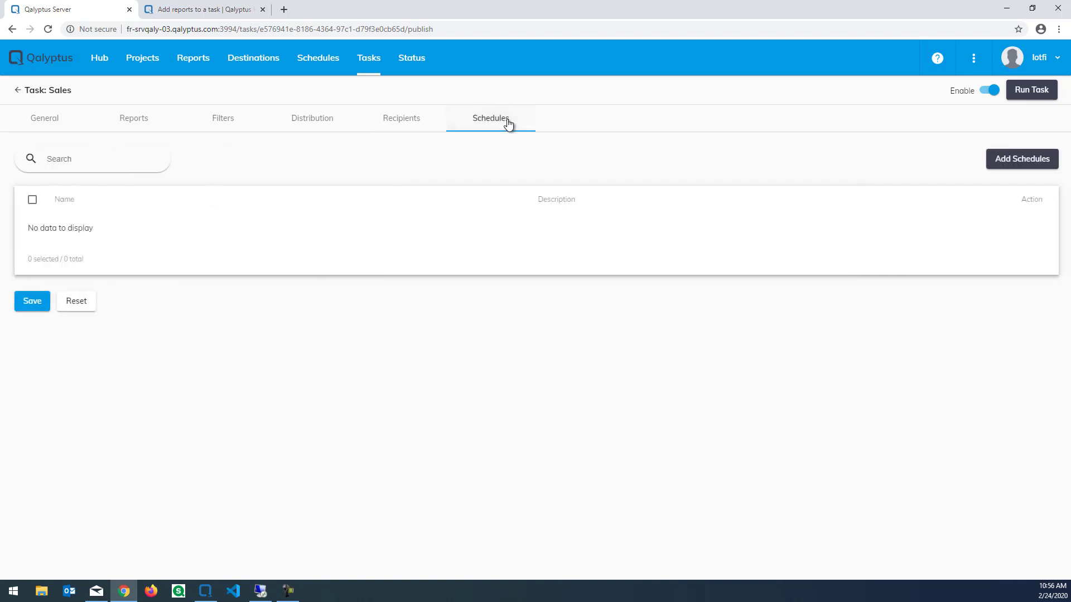
click(1018, 167)
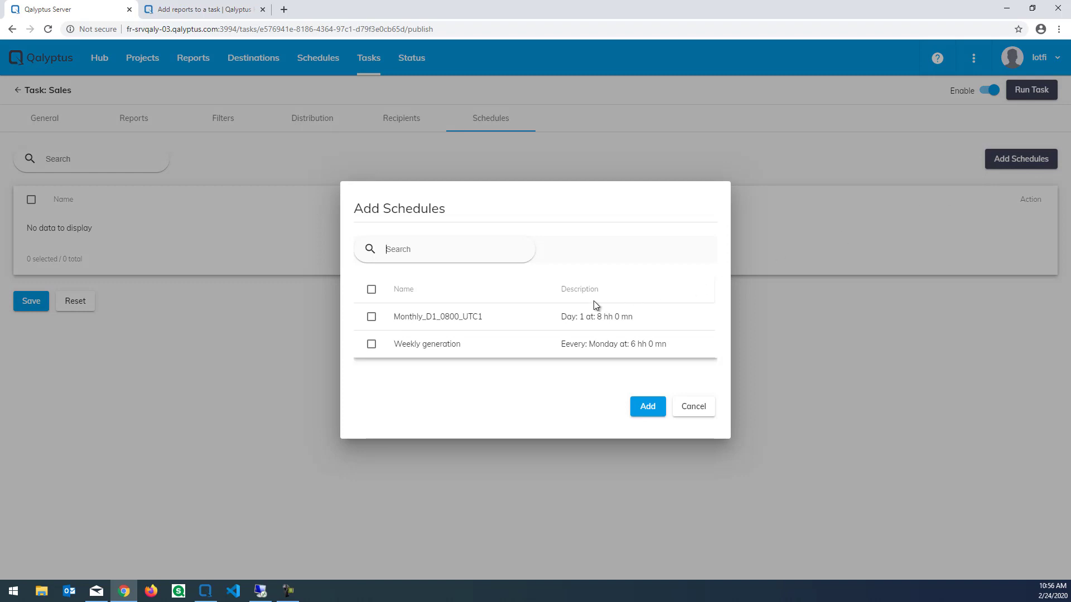
click(372, 344)
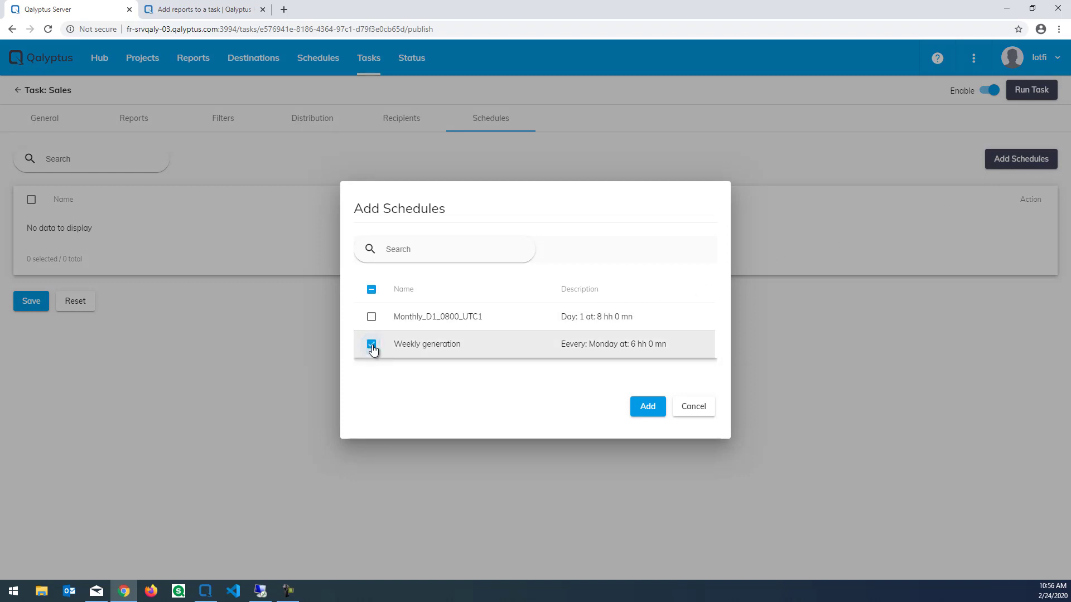
click(653, 419)
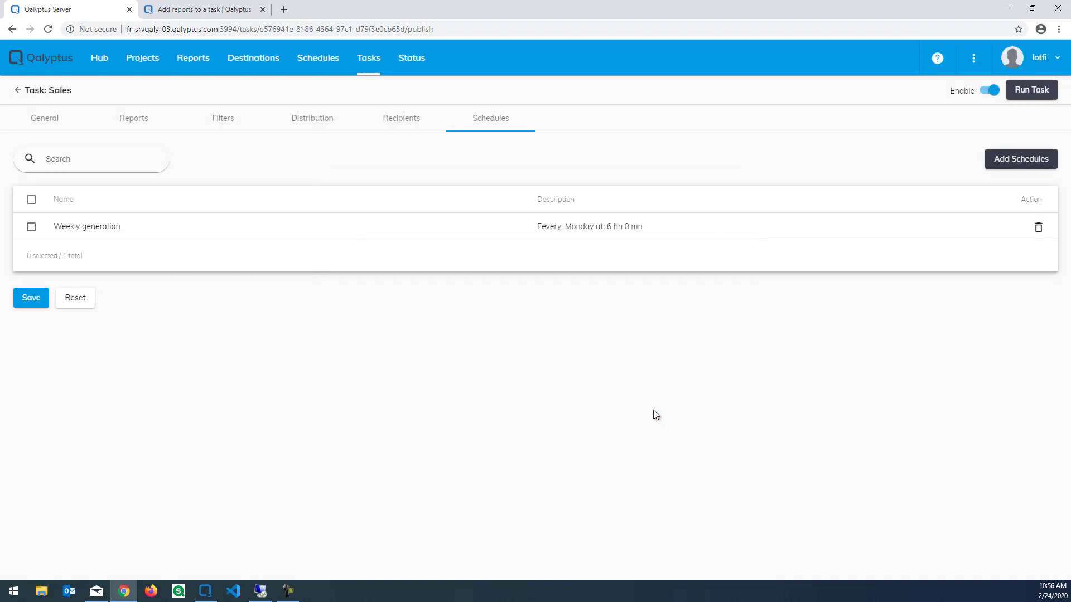
click(32, 304)
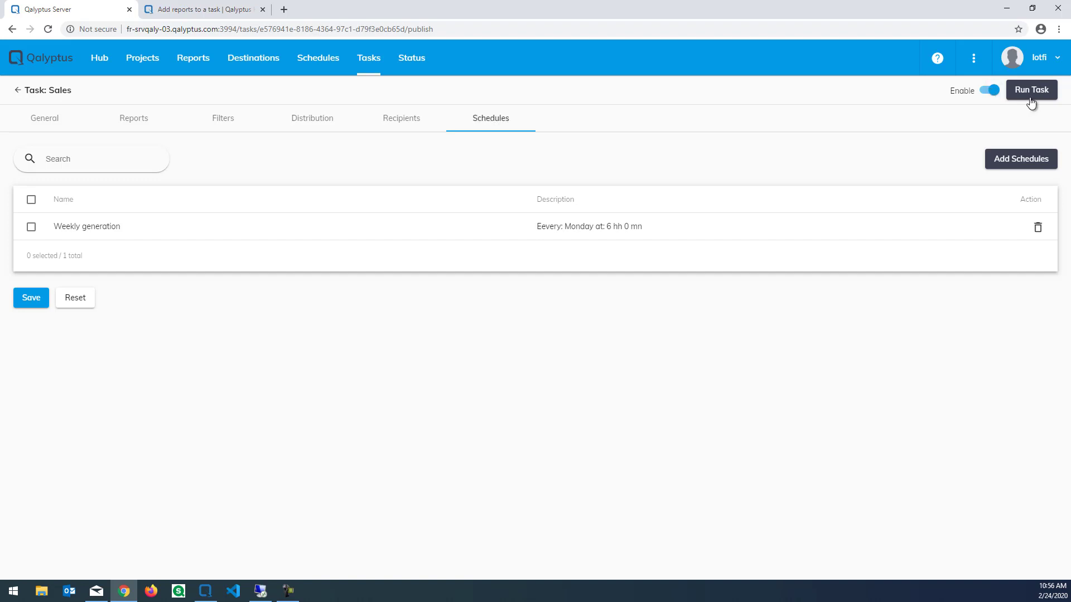
- Run the Sales task from the Status page and open its Action menu once Completed
click(19, 91)
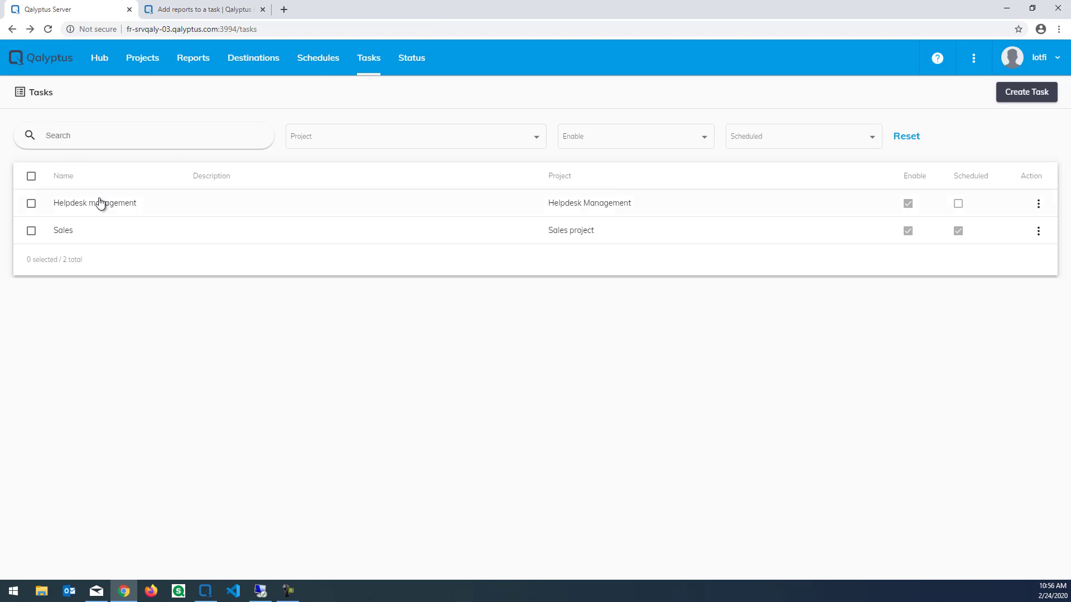
click(418, 62)
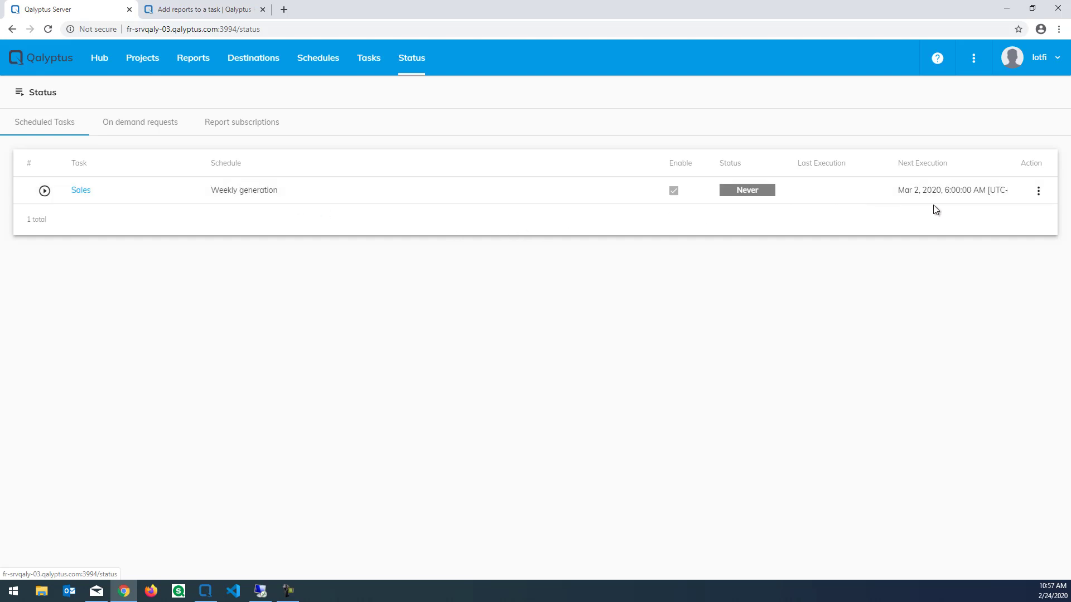
click(45, 192)
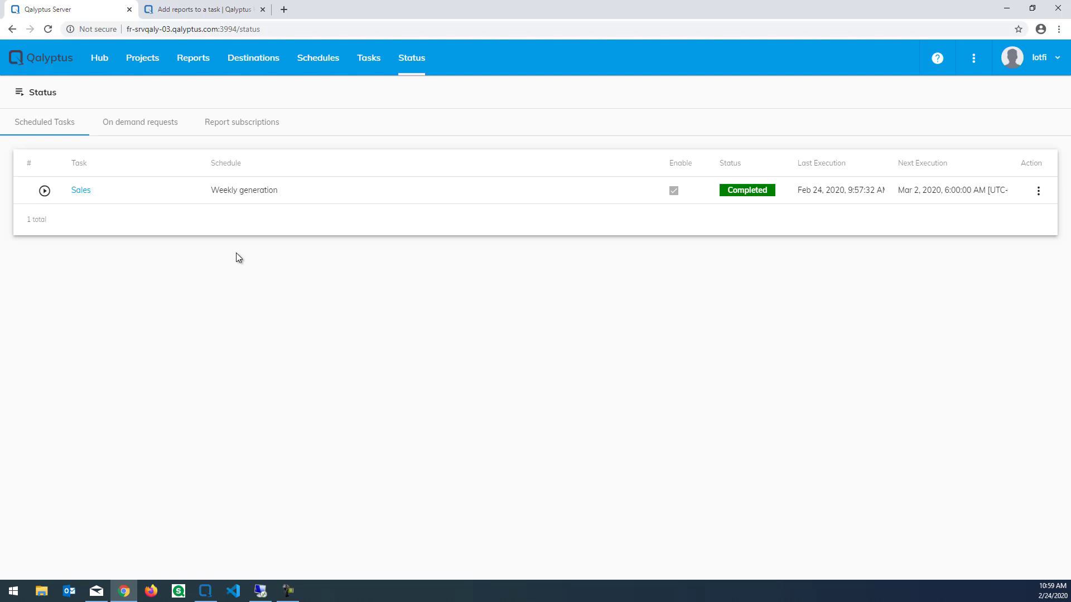
click(1036, 192)
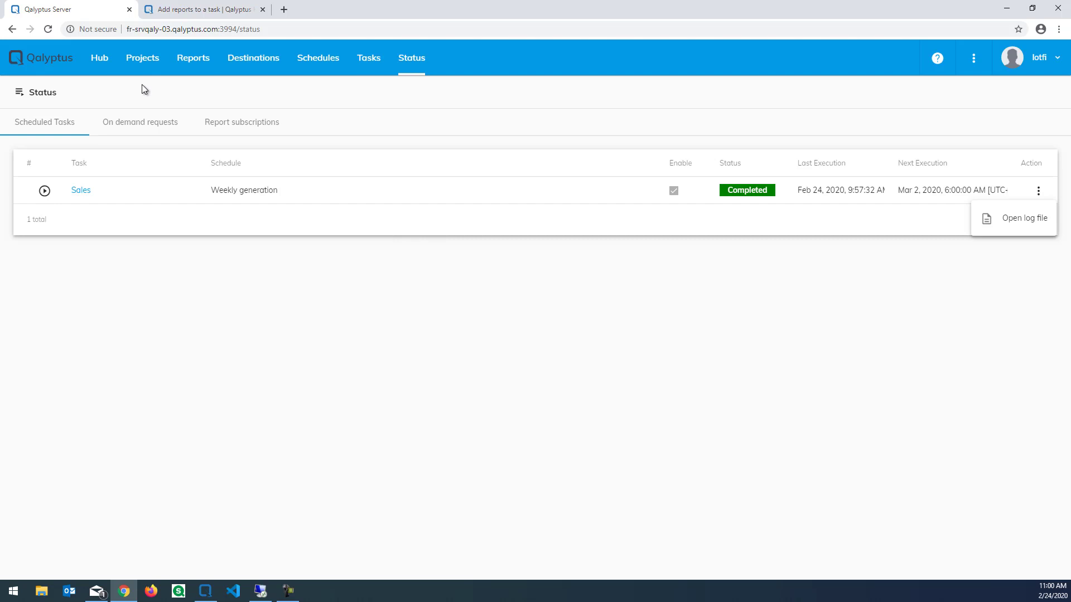
- Preview the Americas executive report from the Hub home page
click(101, 60)
click(100, 60)
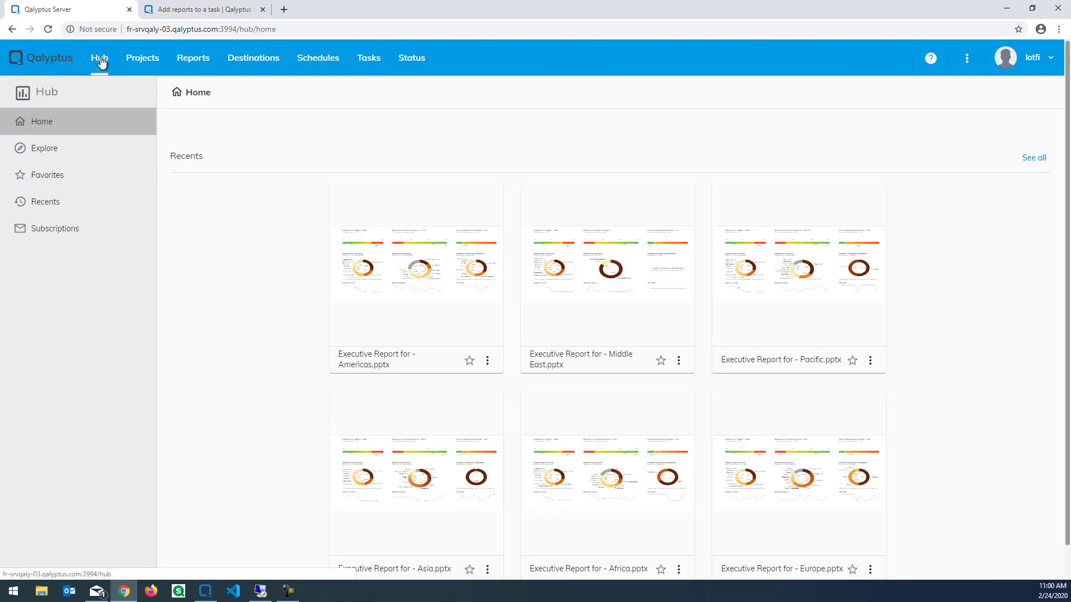
scroll(250, 308, down, 1)
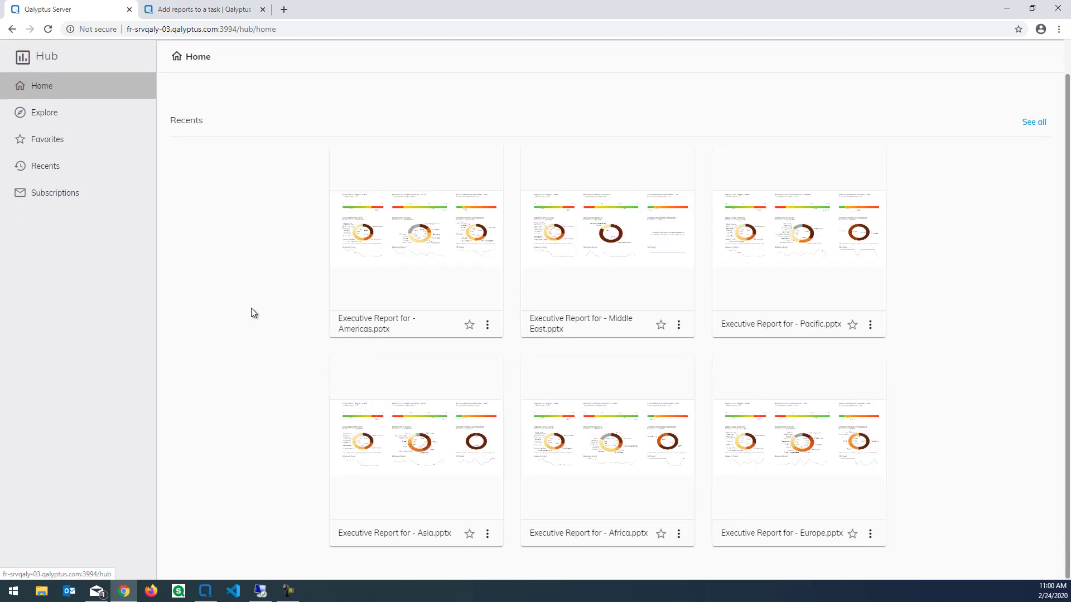
scroll(250, 308, up, 1)
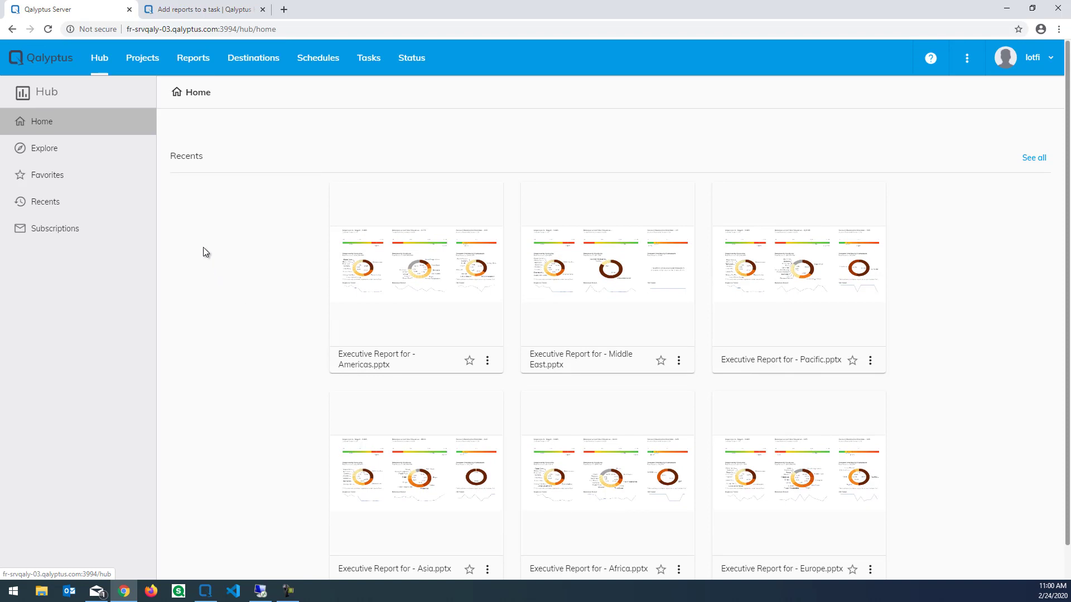
click(415, 274)
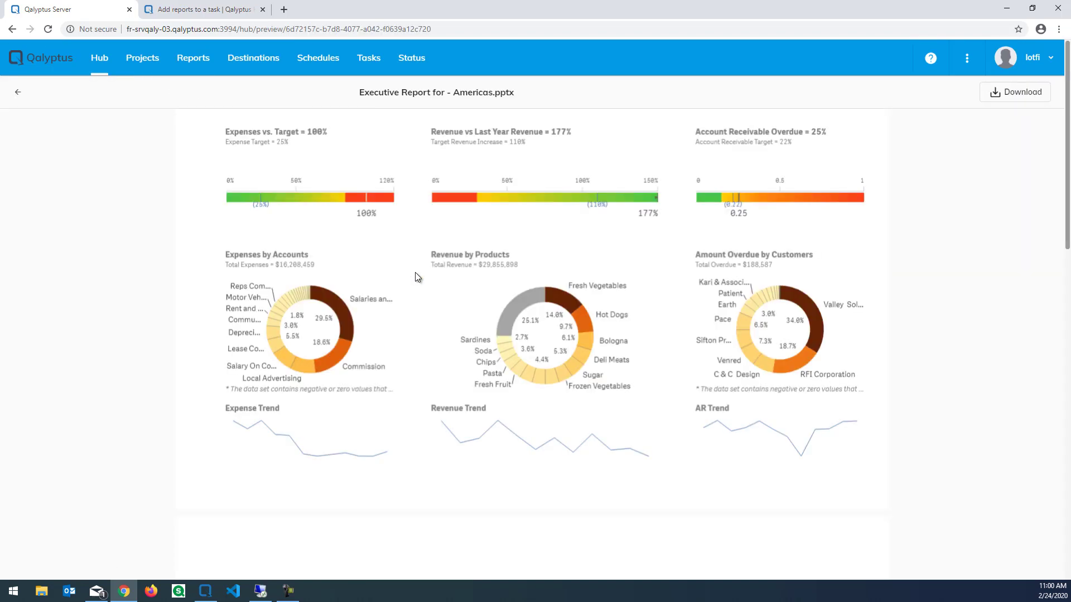
scroll(416, 292, down, 5)
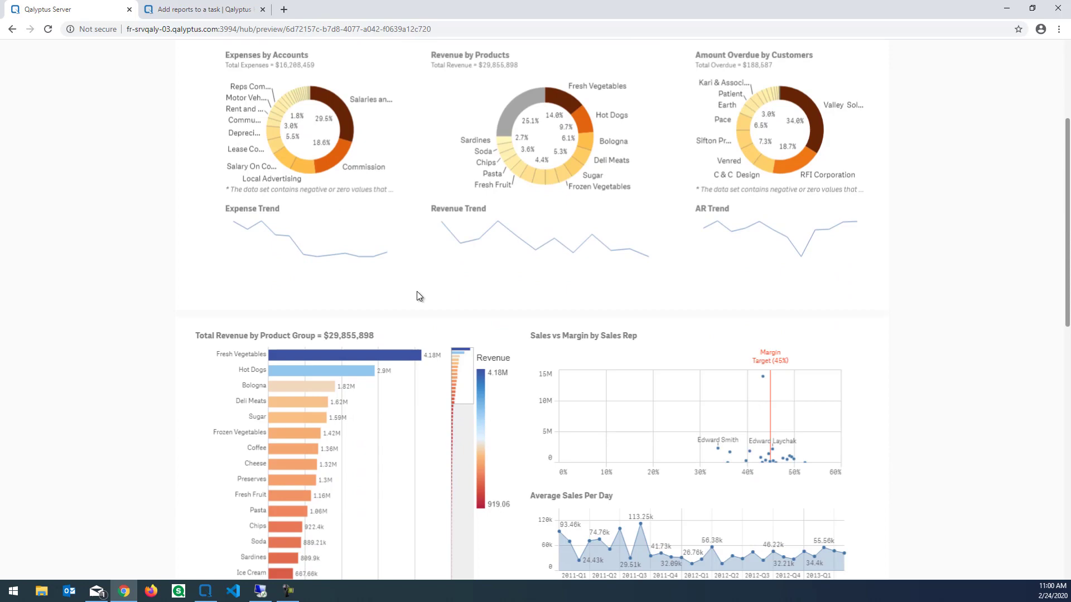
scroll(417, 292, down, 9)
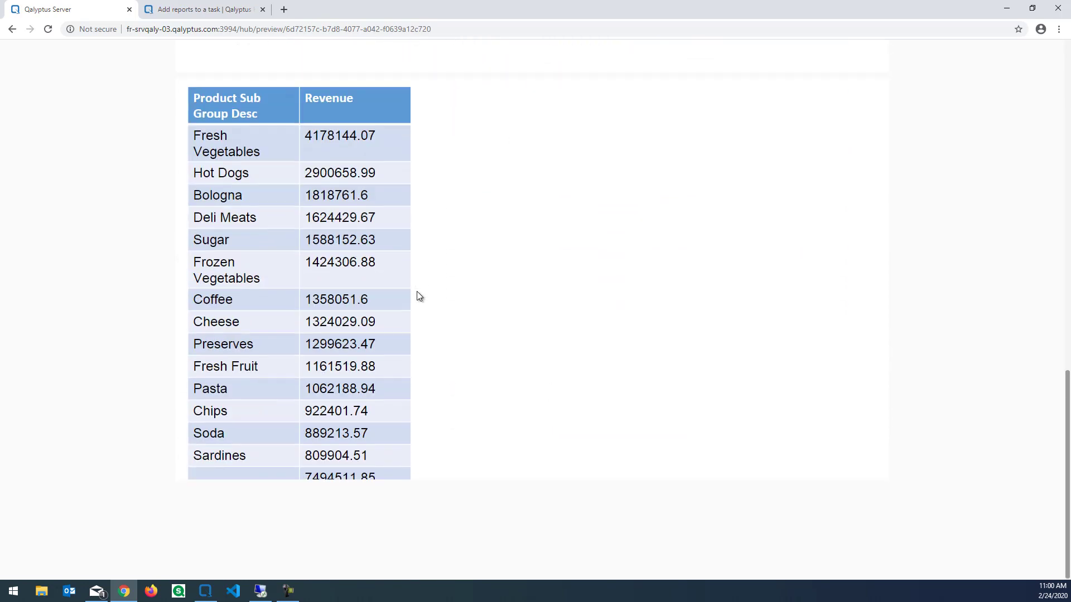
scroll(417, 291, up, 1)
scroll(417, 292, up, 13)
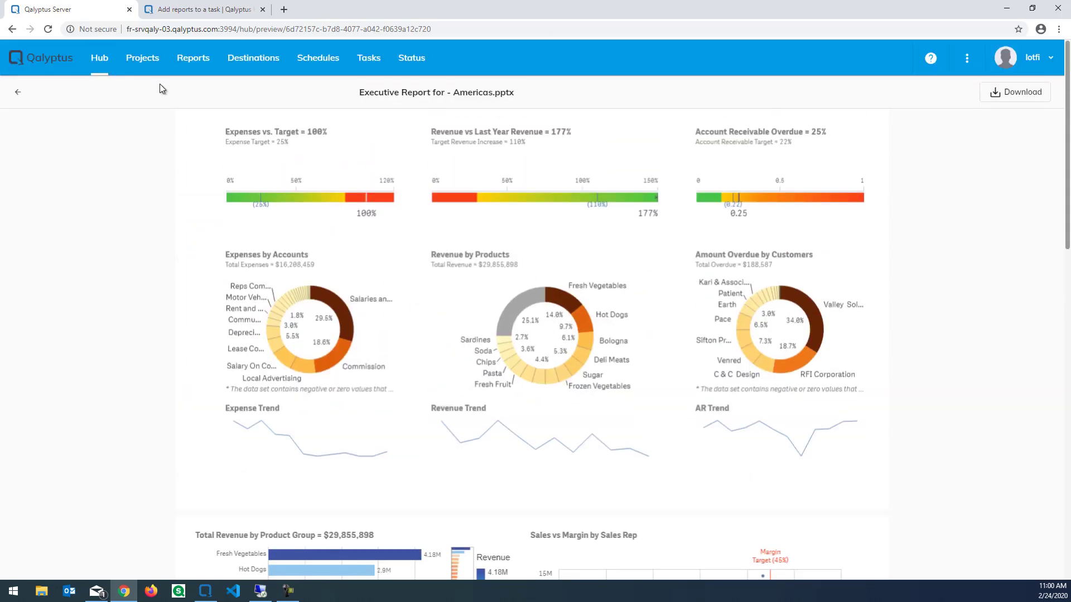
click(102, 61)
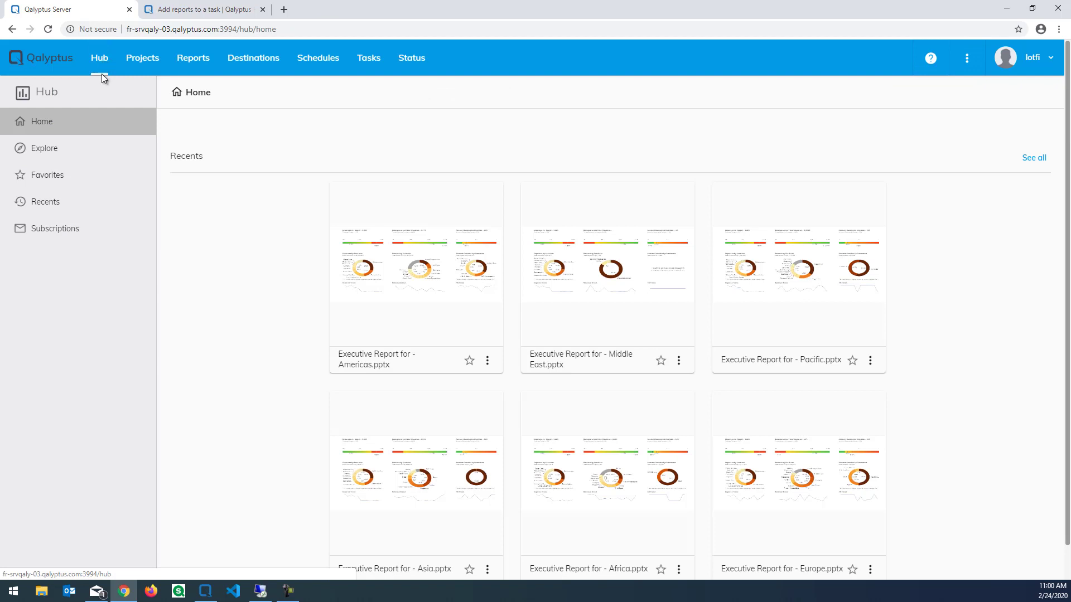
- Preview the published Executive report.xlsx dashboard from the list of all reports
click(72, 154)
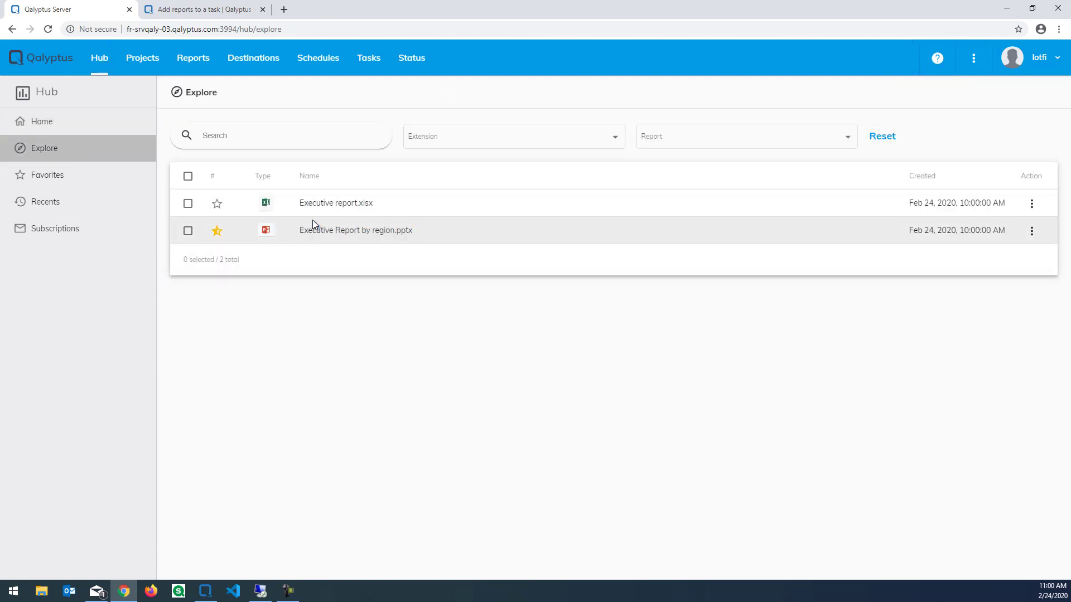
click(317, 205)
scroll(364, 313, down, 1)
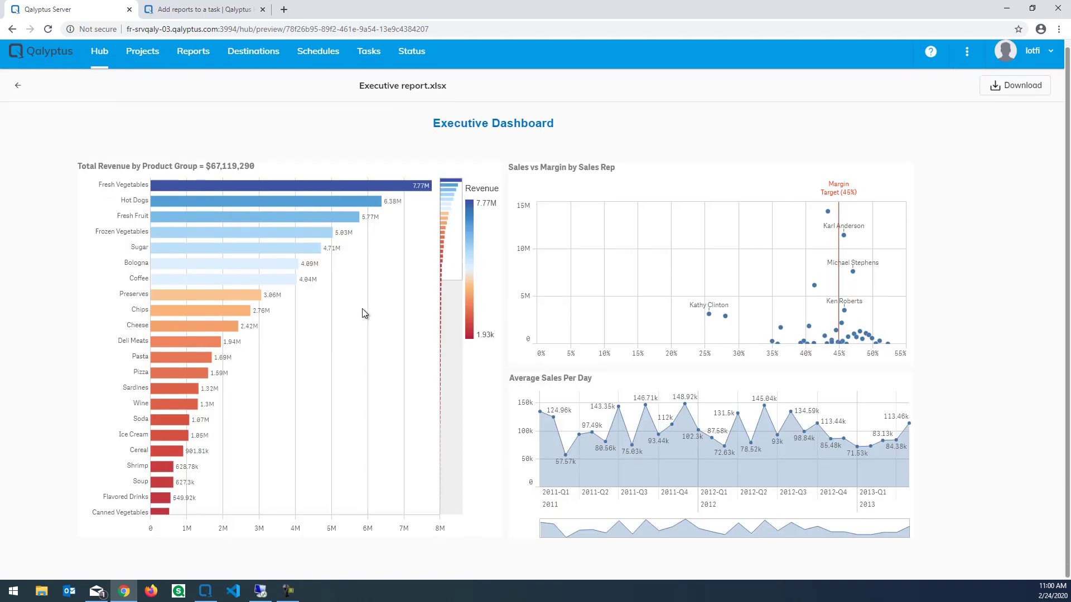
scroll(346, 278, up, 1)
click(21, 94)
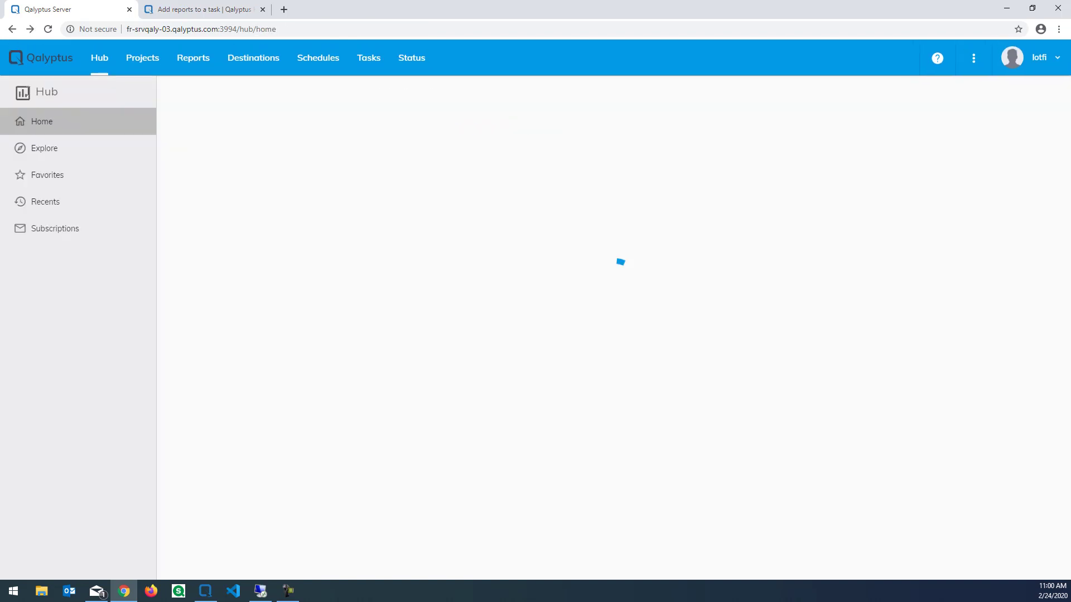
- Open the Executive Report by region bundle and show the Africa report's actions
click(69, 156)
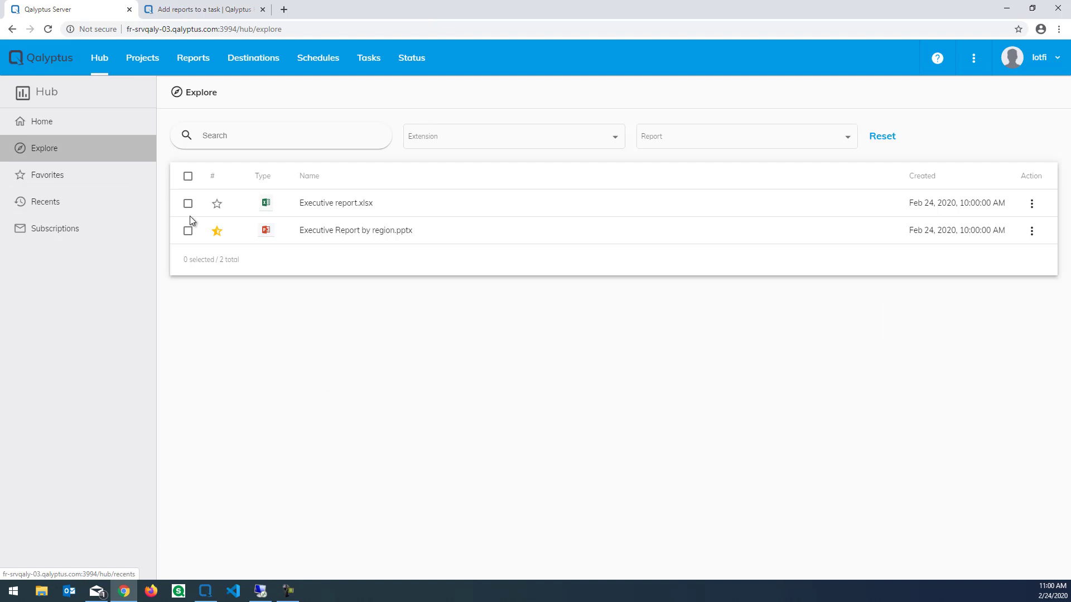
click(309, 231)
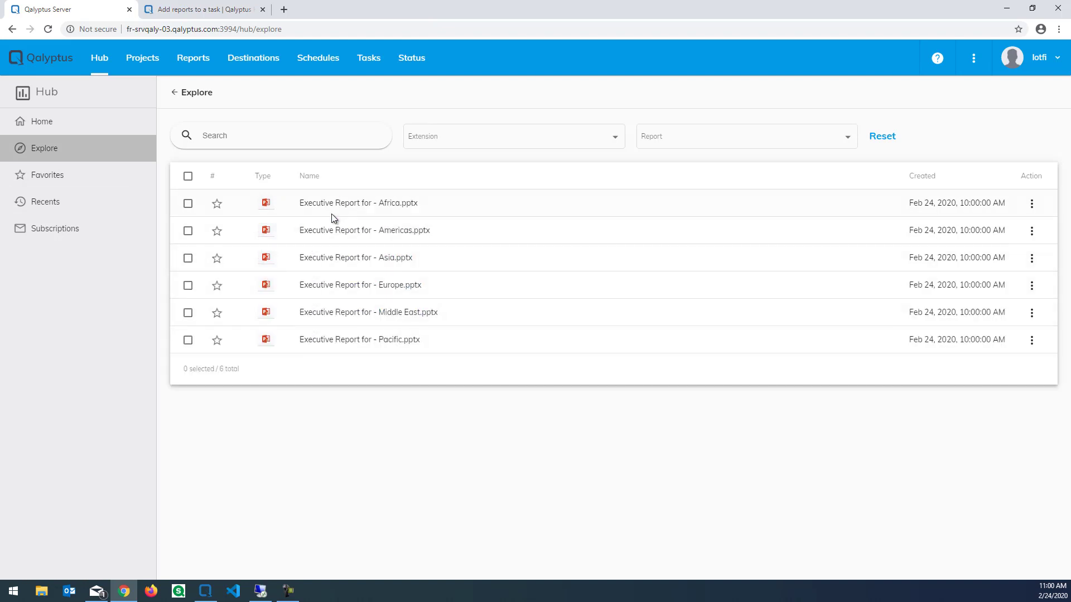
click(1033, 206)
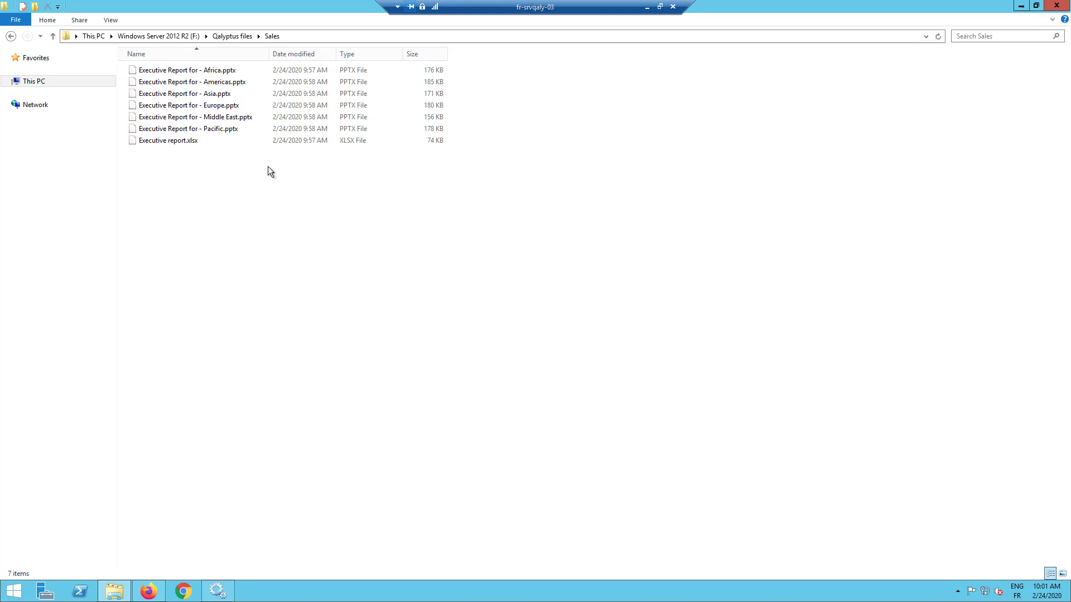
- Minimize the remote server session to reveal the Hub page
click(647, 7)
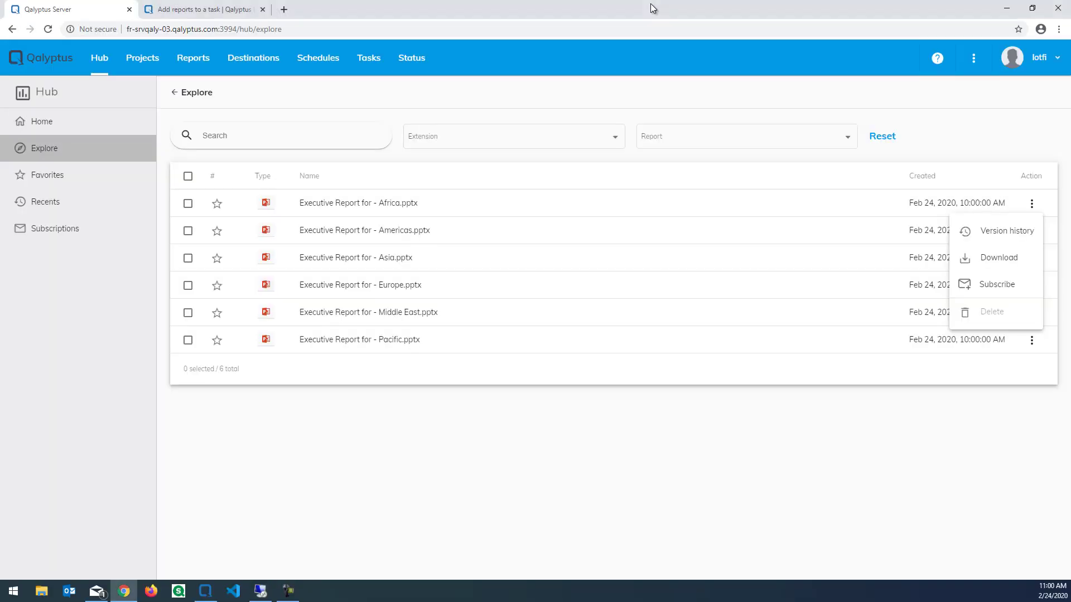
- Open the Sales reports email and view its Executive report.xlsx attachment in Excel
click(96, 593)
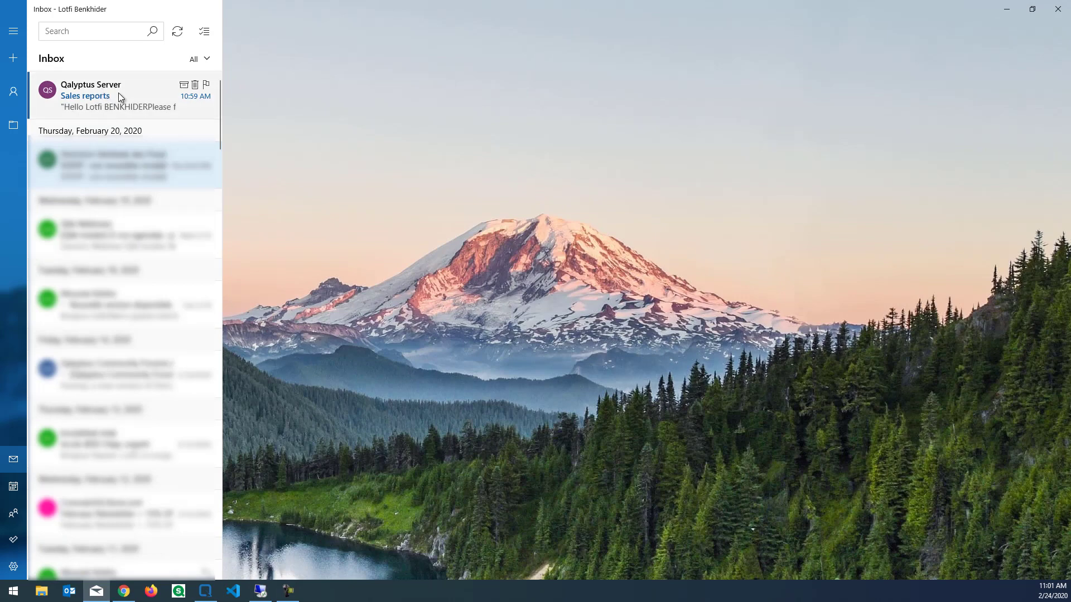
click(119, 92)
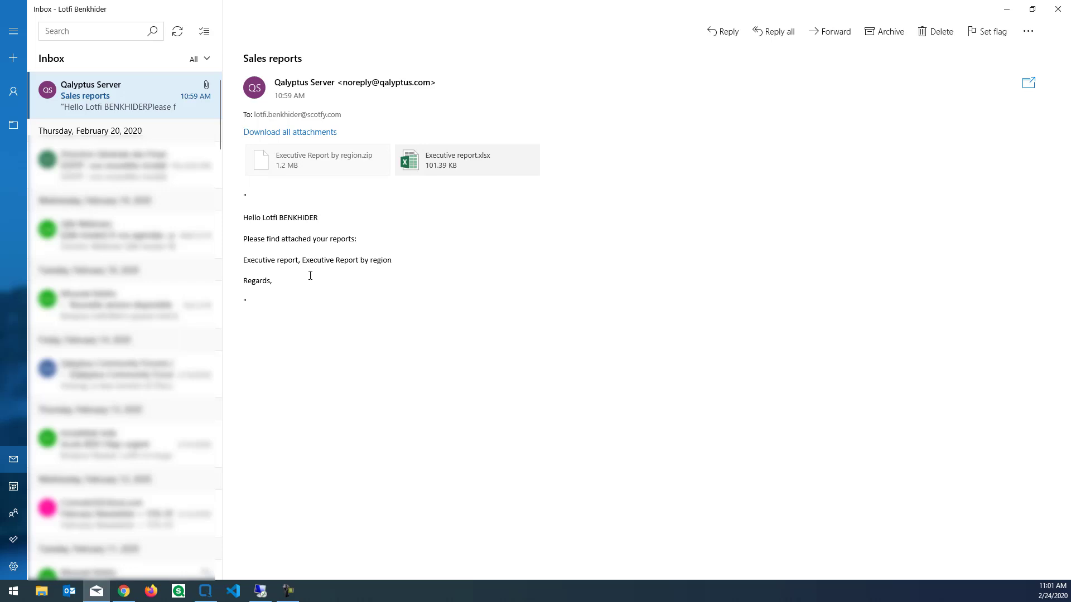
click(461, 170)
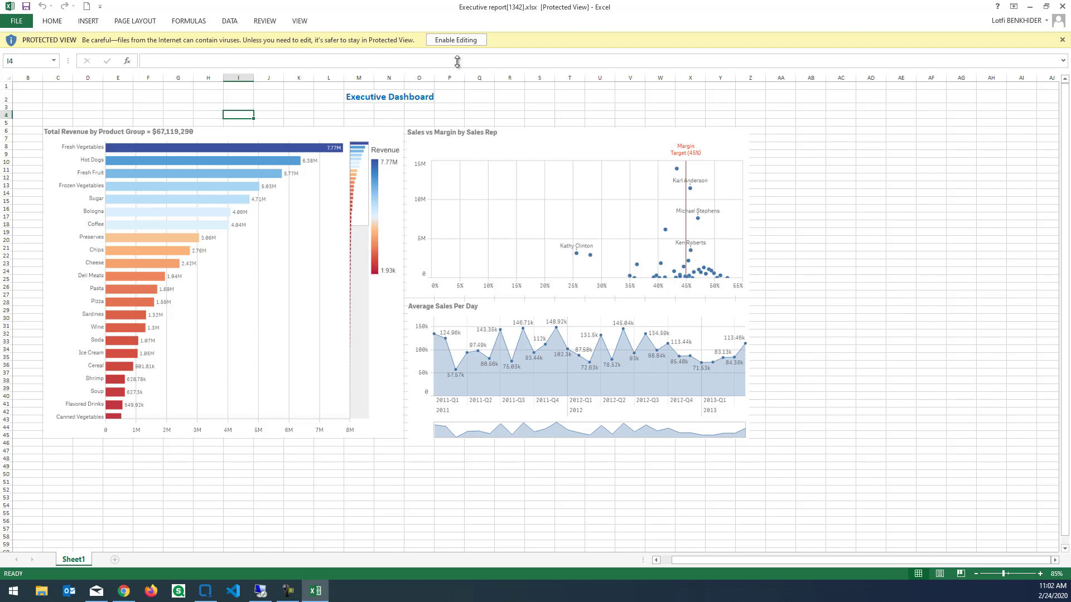
scroll(538, 389, down, 2)
scroll(539, 390, up, 2)
click(1063, 7)
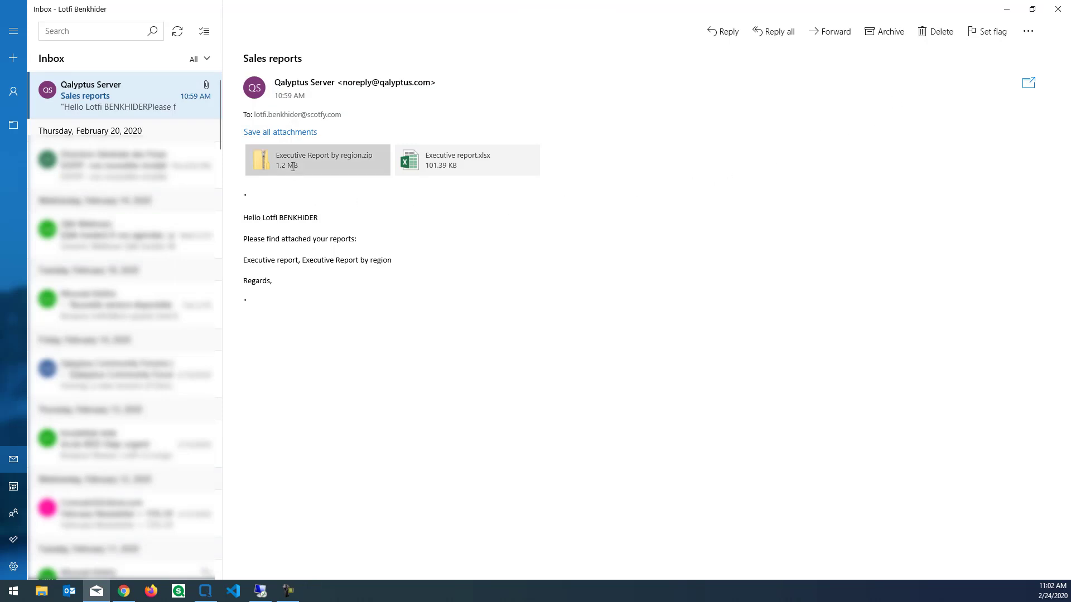
- Inspect the regional reports inside the attached Executive Report by region.zip
click(297, 162)
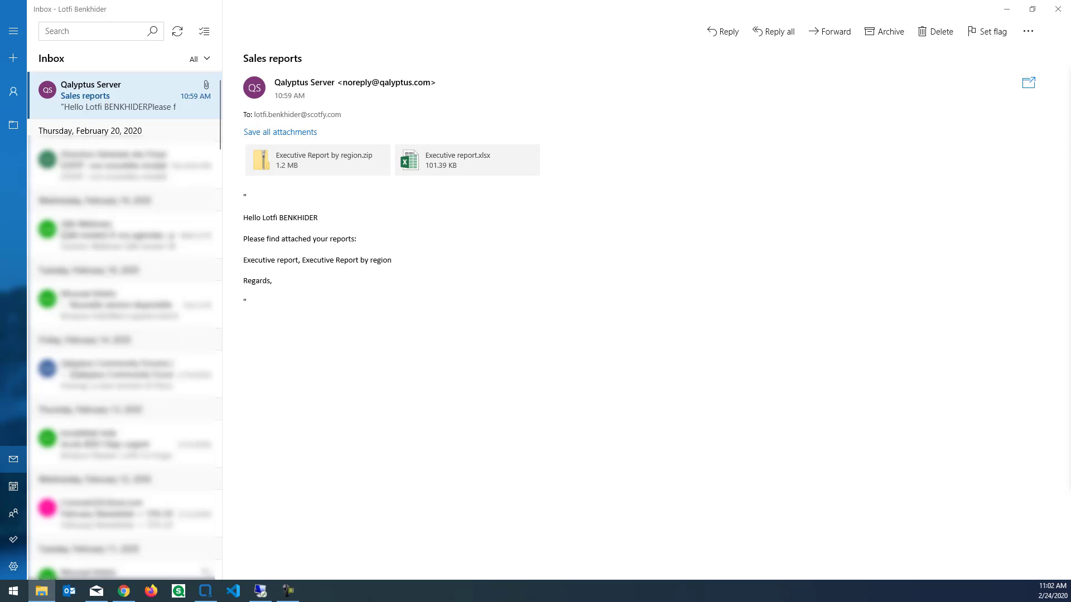
drag(478, 162, 478, 2)
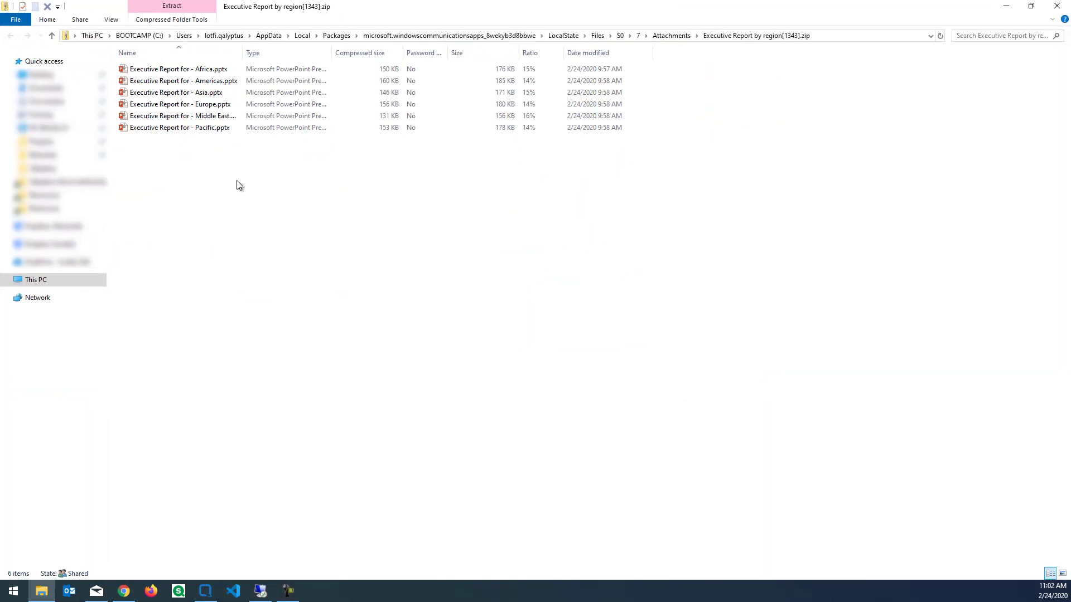
drag(244, 52, 288, 52)
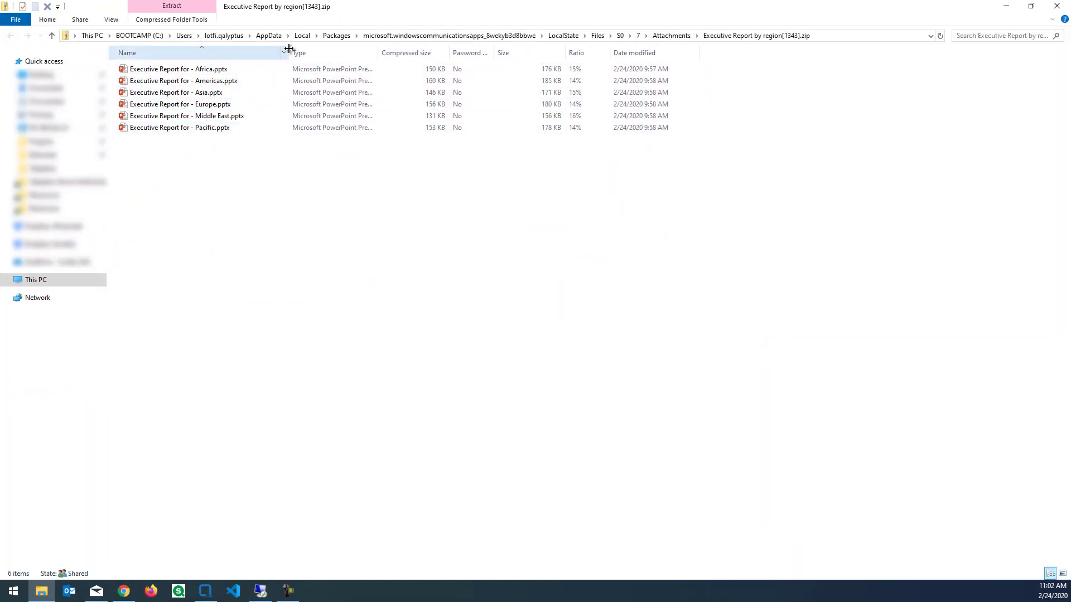
click(1056, 5)
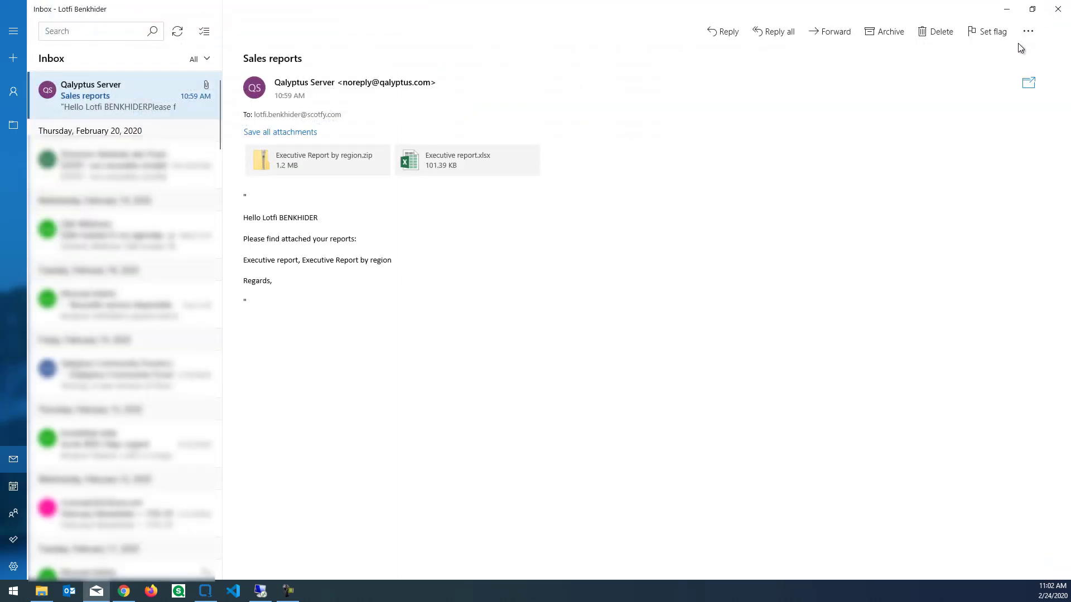
- Minimize Mail to return to the Hub's list of six regional Executive Report files
click(1007, 8)
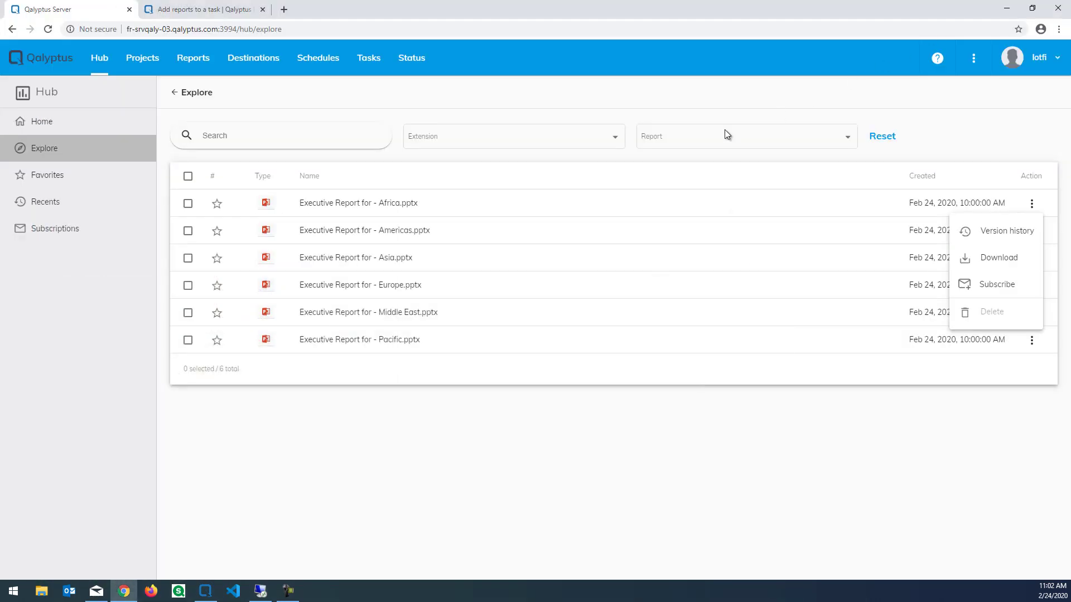